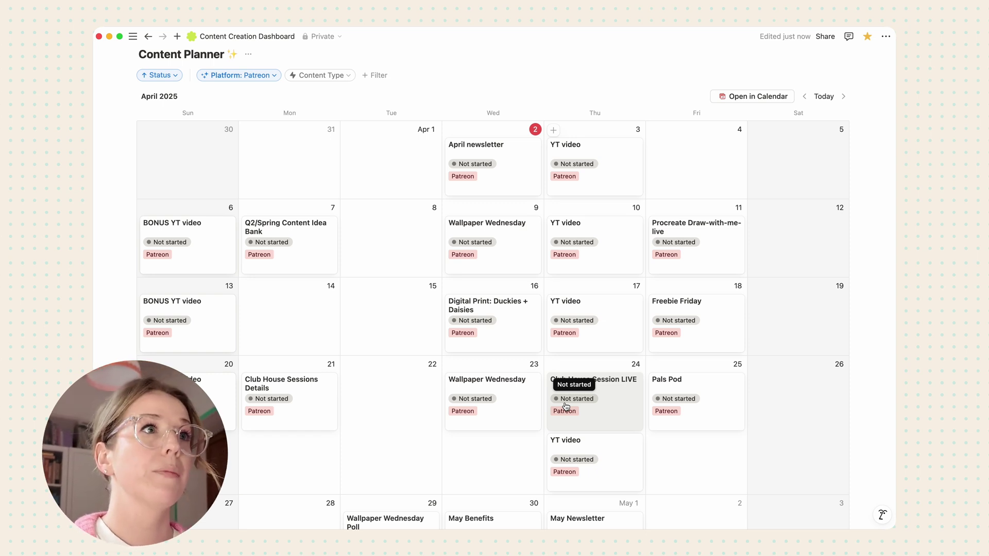
Step: Clear the Patreon selection from the Content Planner's platform filter
scroll(267, 211, "up", 3)
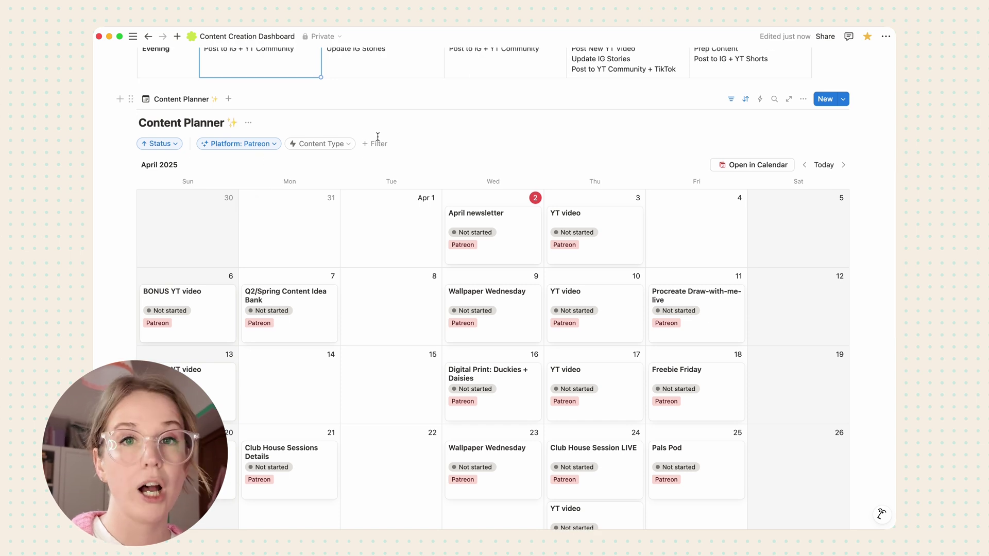
left_click(247, 146)
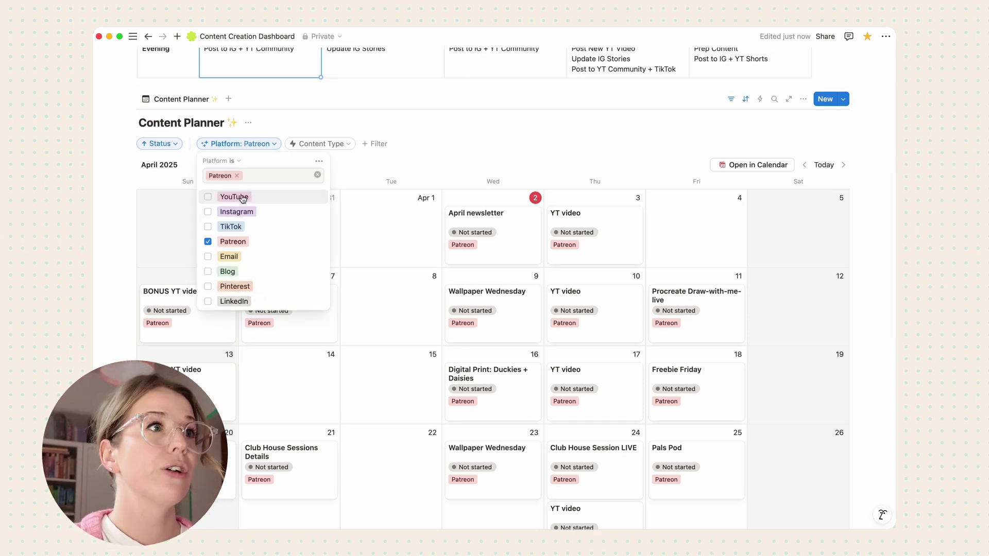
left_click(208, 241)
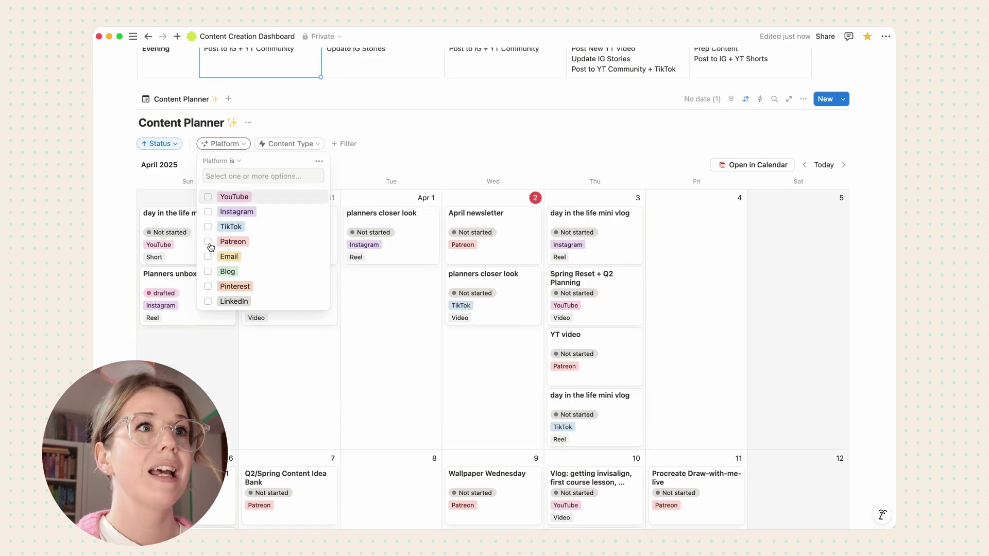
left_click(483, 145)
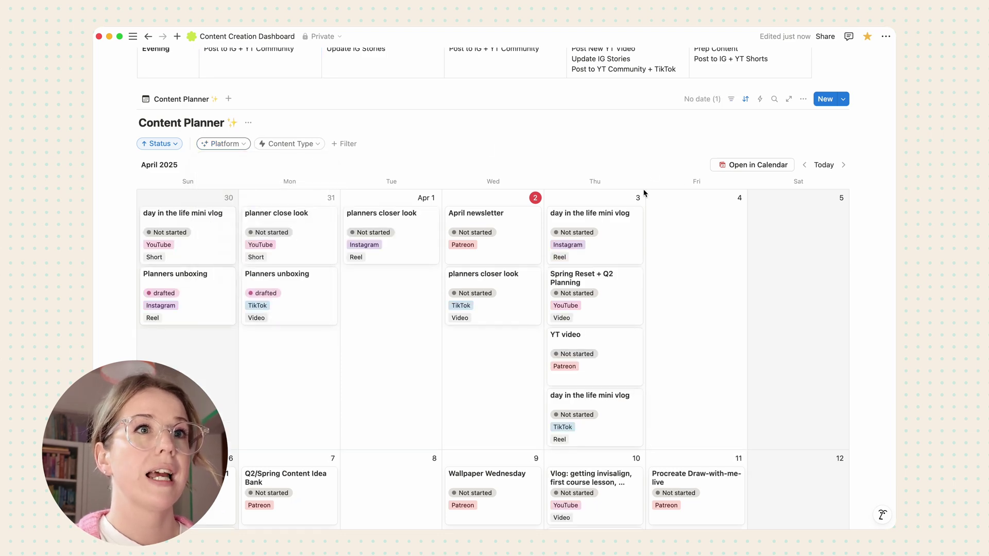
Step: Review the scheduled content for all platforms across the April 2025 calendar
scroll(643, 189, "down", 10)
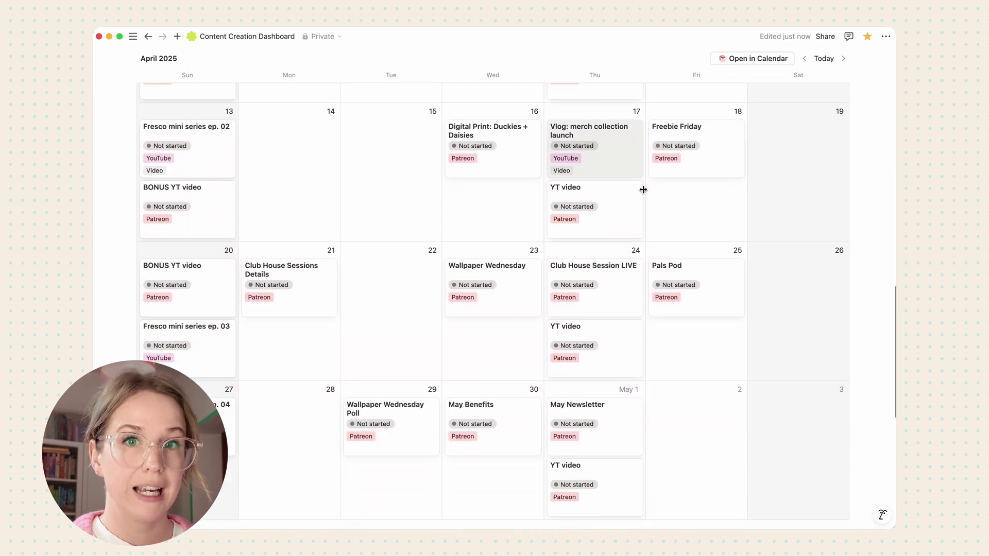
scroll(643, 189, "up", 10)
scroll(643, 190, "up", 1)
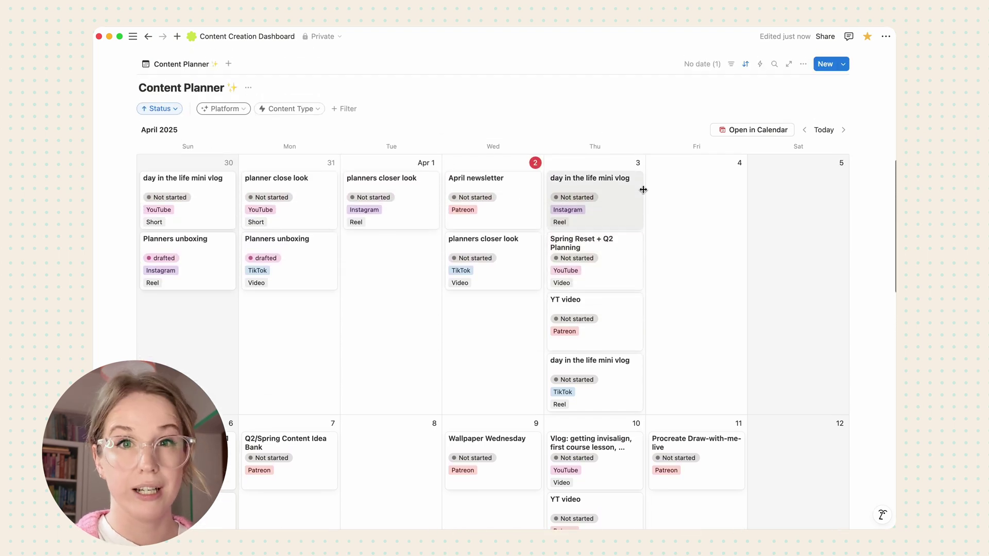
scroll(644, 189, "down", 10)
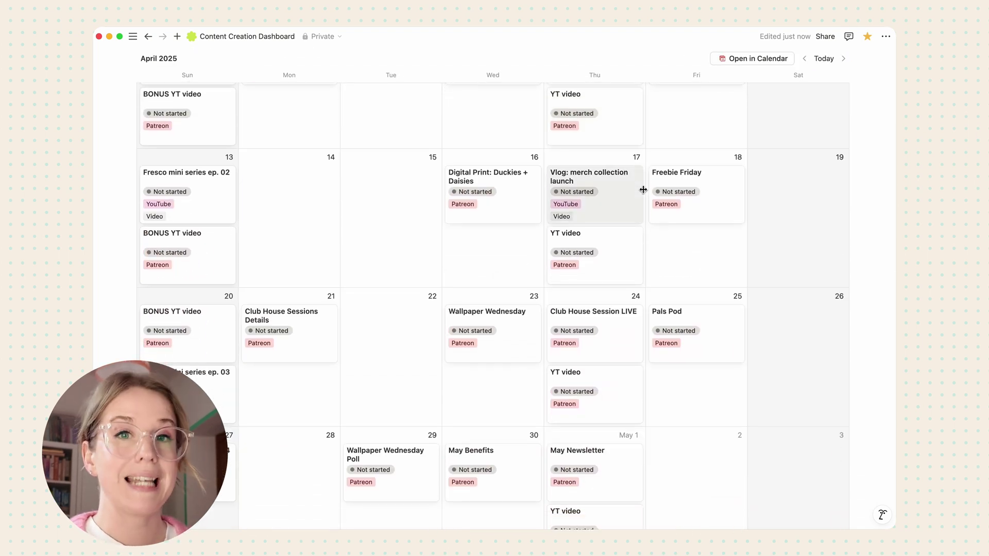
scroll(643, 189, "up", 3)
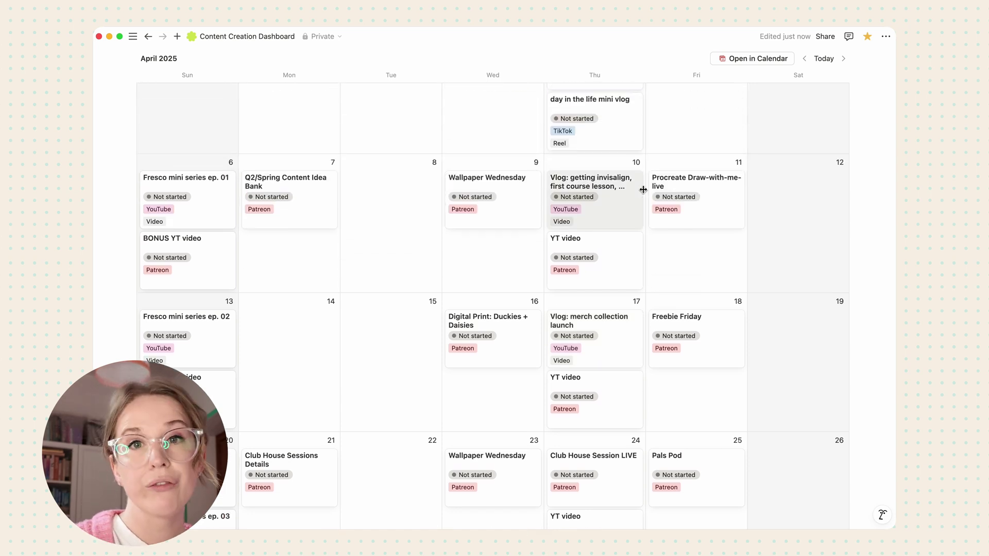
scroll(643, 189, "down", 2)
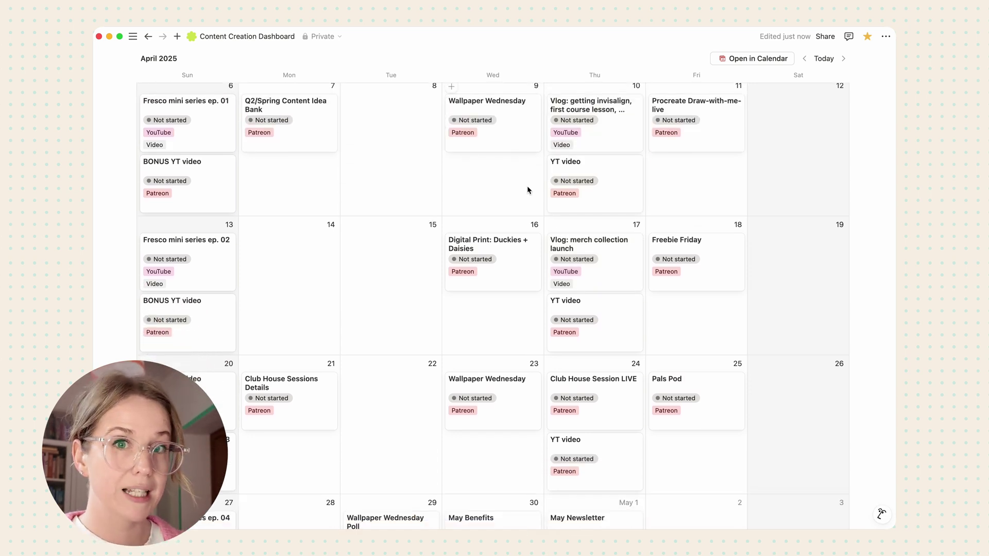
scroll(528, 191, "up", 3)
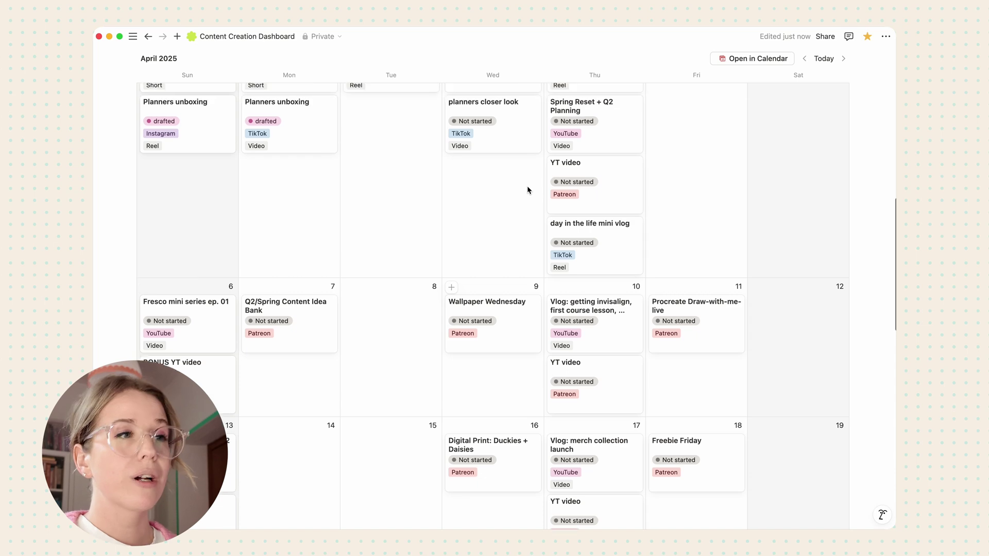
scroll(513, 218, "down", 5)
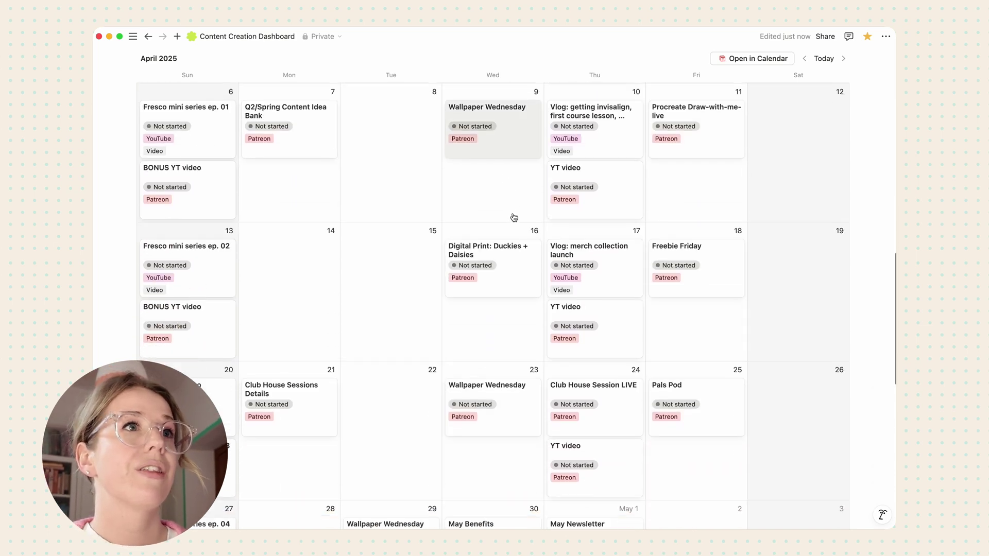
scroll(513, 217, "down", 2)
scroll(514, 217, "up", 10)
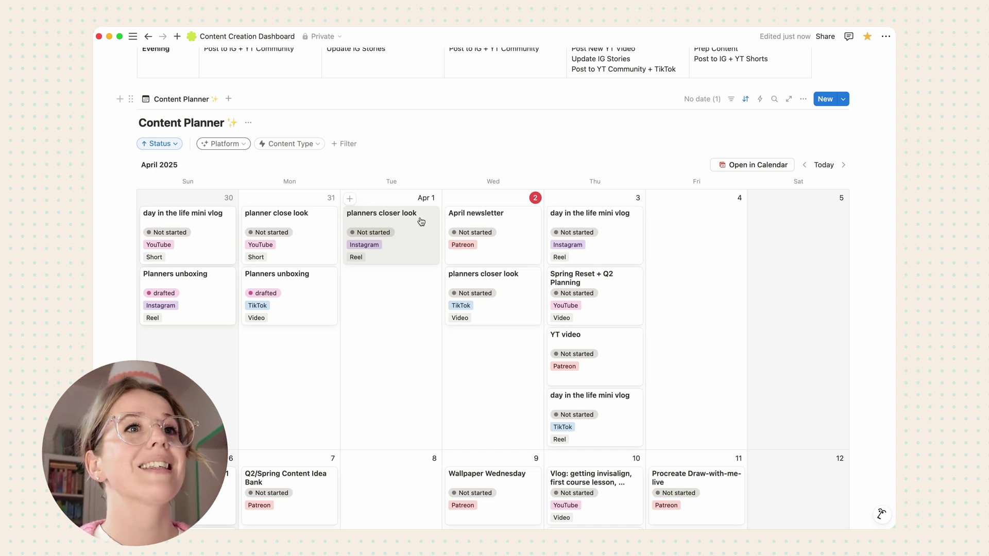
scroll(421, 221, "down", 2)
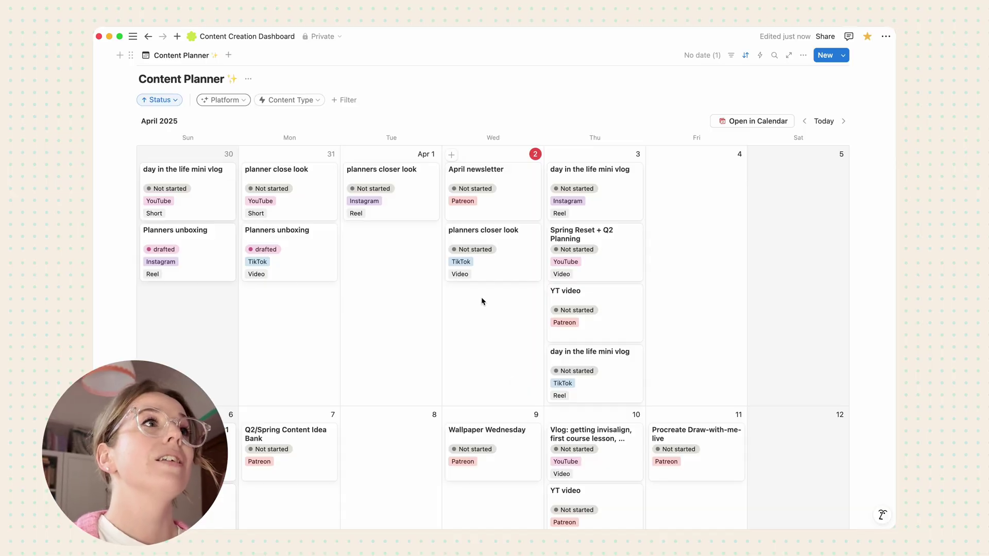
Step: Filter the Content Planner calendar by the YouTube platform and look over its April entries
left_click(228, 101)
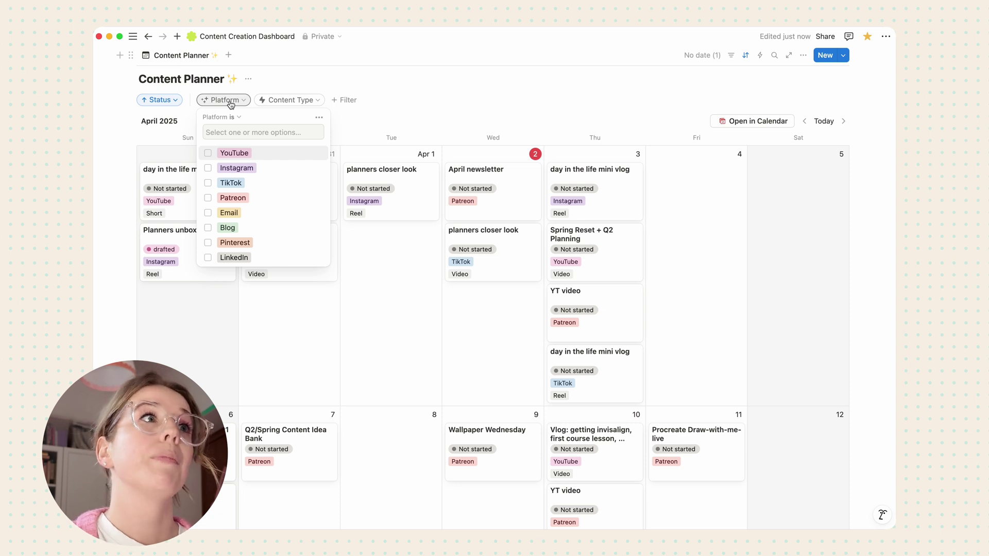
left_click(208, 154)
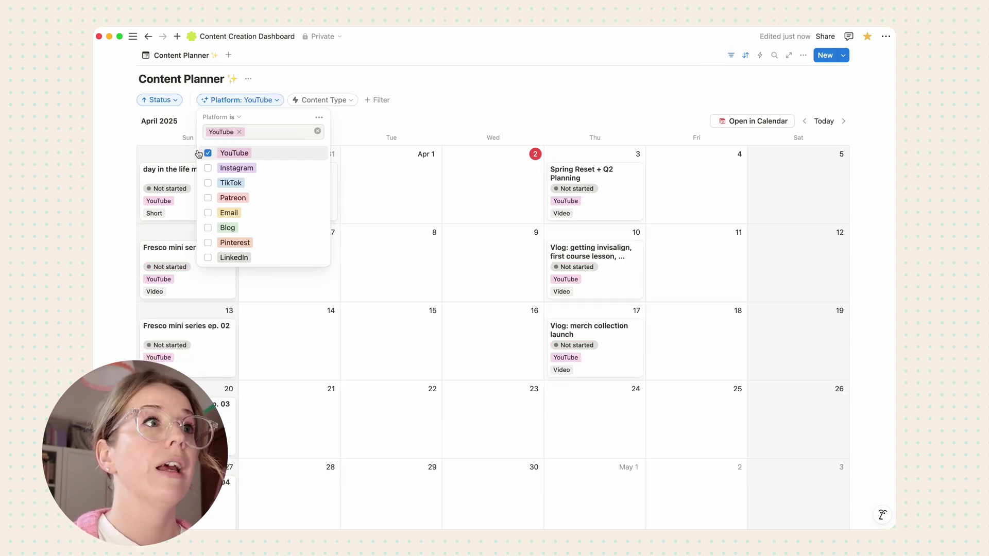
left_click(556, 108)
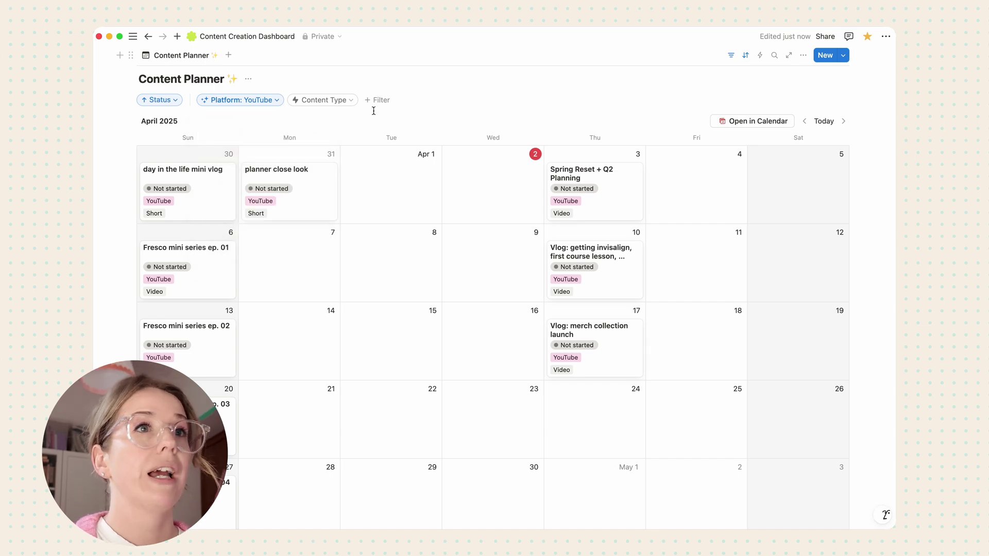
scroll(376, 113, "down", 5)
scroll(375, 114, "up", 5)
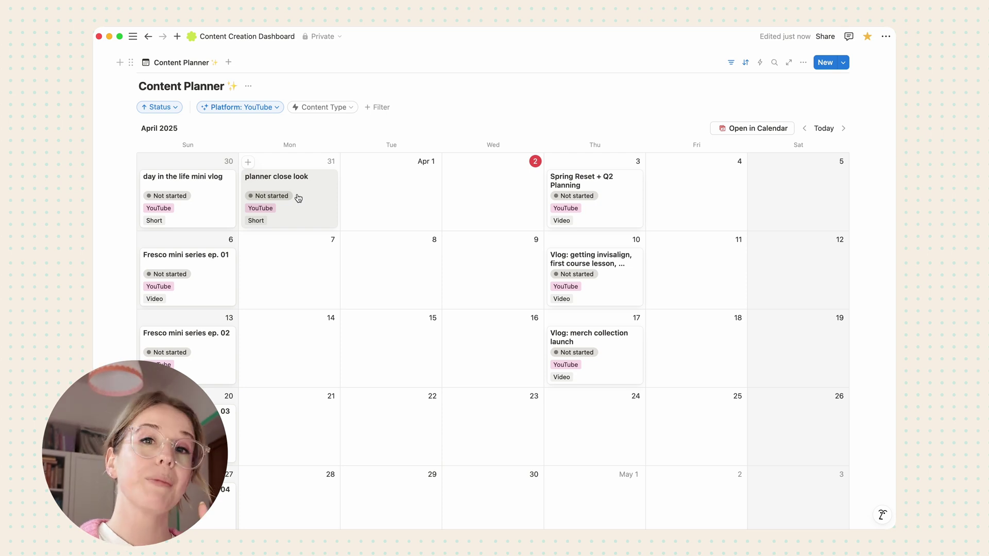
Step: Restrict the Content Planner further to the Video content type
left_click(350, 108)
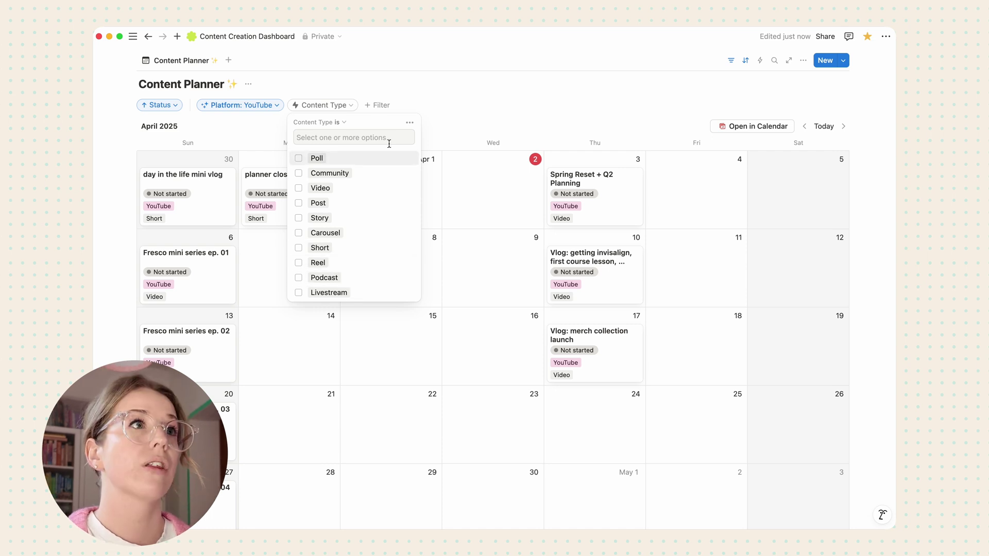
left_click(332, 189)
left_click(530, 122)
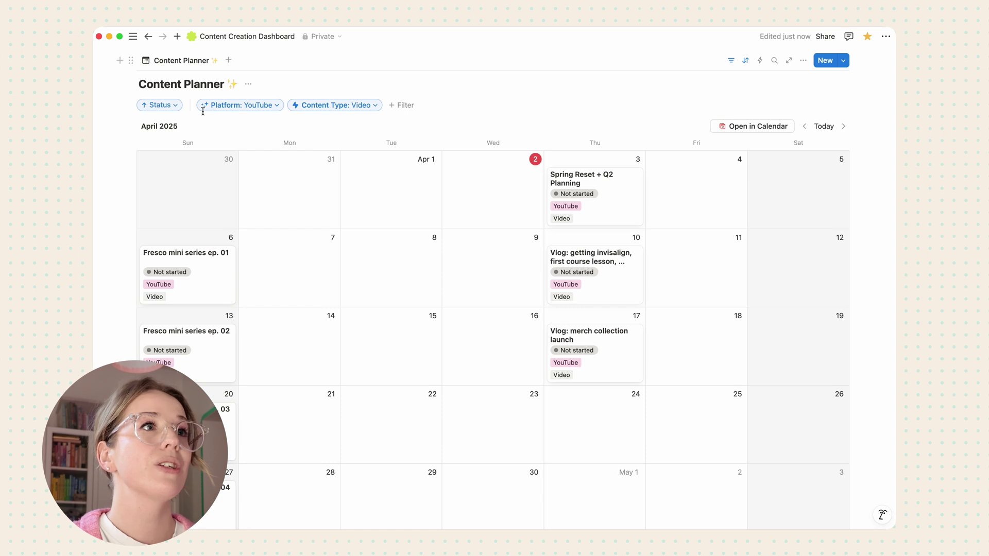
Step: Change the Content Planner's platform filter from YouTube to Instagram
left_click(236, 105)
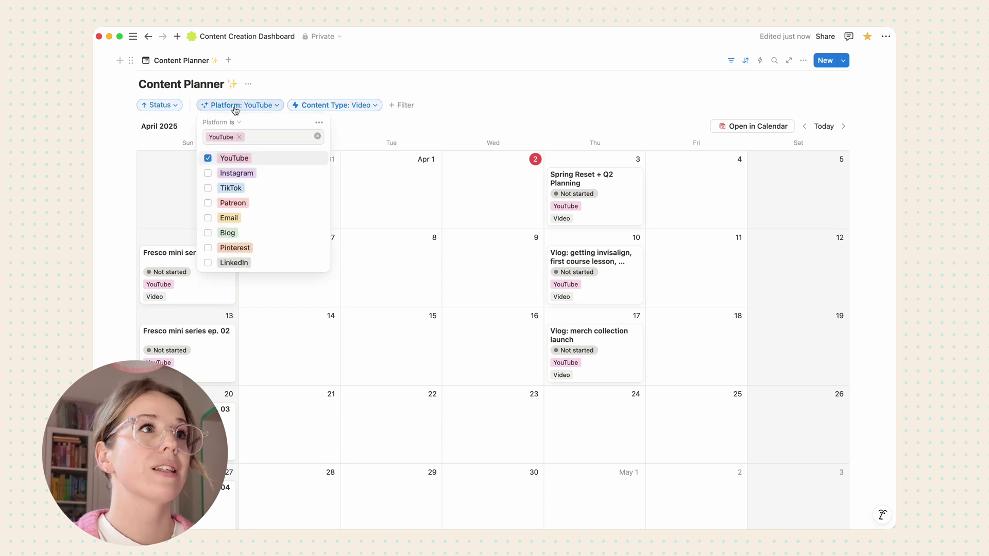
left_click(228, 177)
left_click(208, 158)
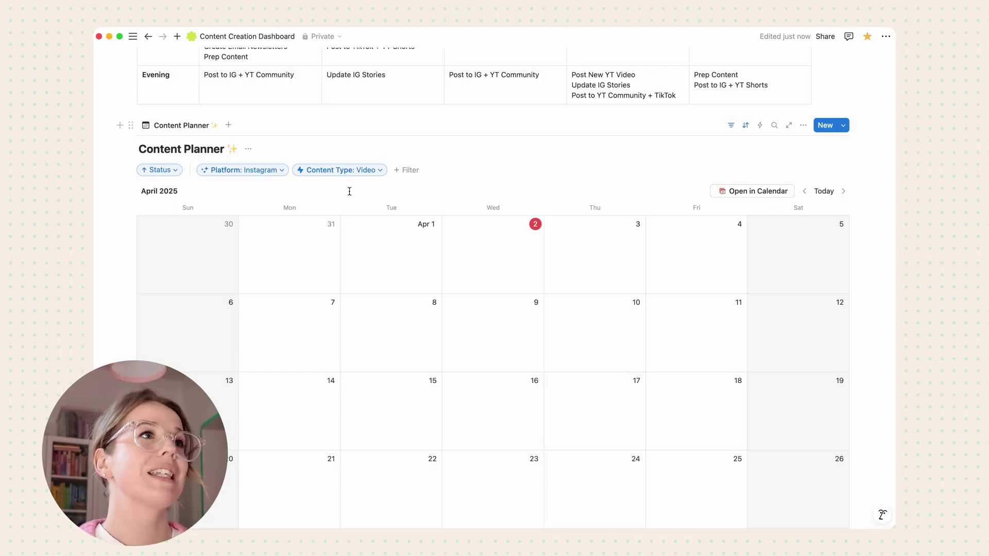
left_click(270, 171)
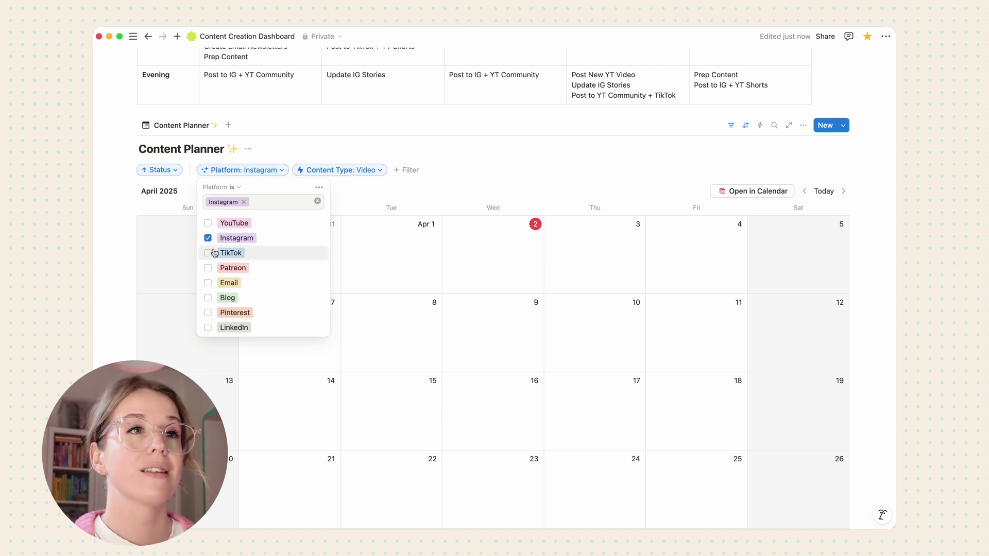
left_click(530, 176)
Step: Add a new content entry on April 2 and title it "wallpaper wednesday DWM"
left_click(453, 224)
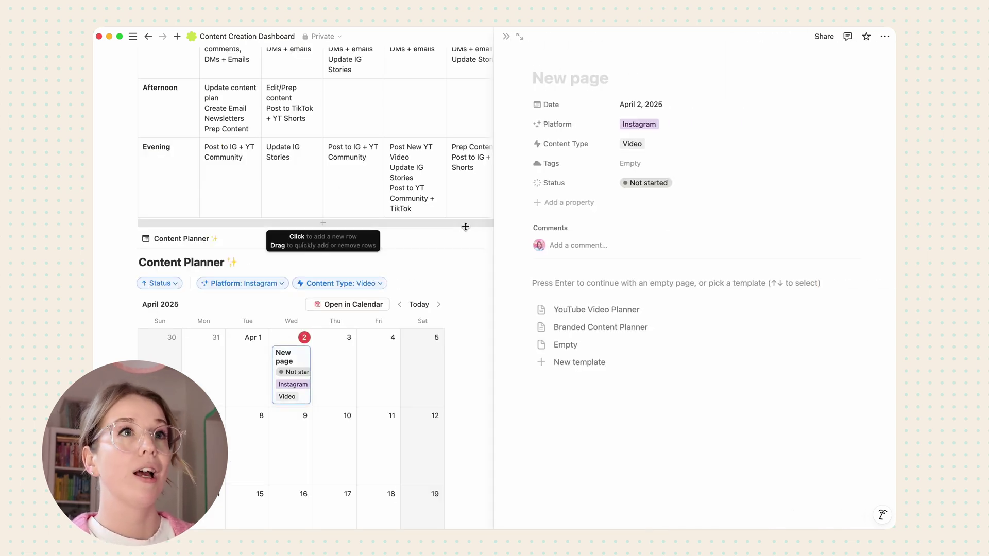
type("wallppawe")
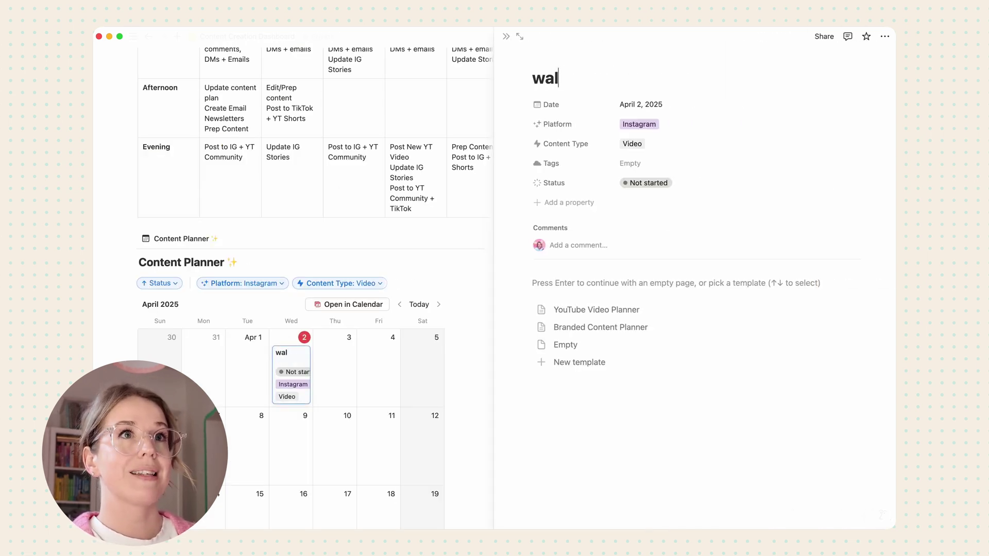
key("BackSpace")
key("BackSpace")
key("BackSpace")
key("BackSpace")
type("aper wednesday DWM")
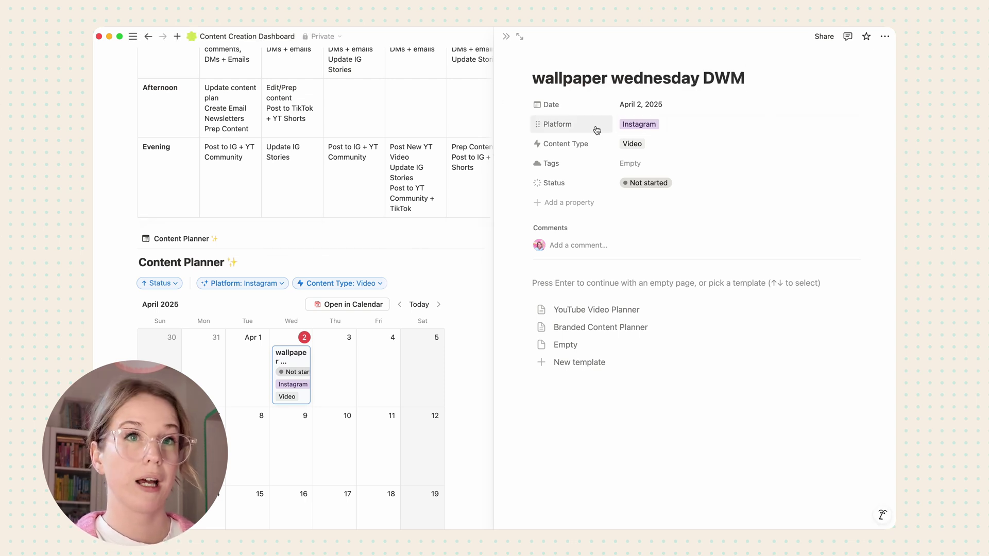
Step: Set the new entry's content type to Reel and close its page
left_click(667, 128)
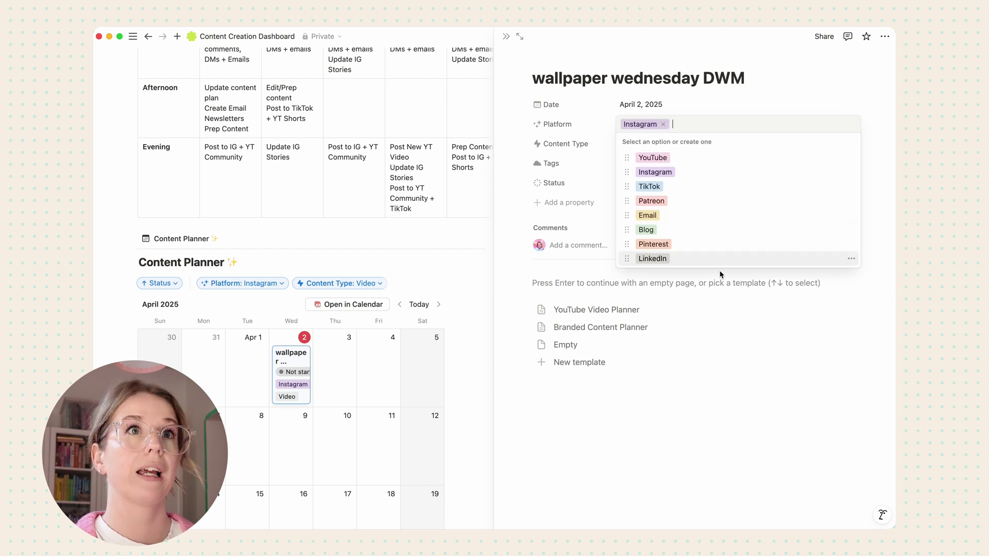
left_click(722, 99)
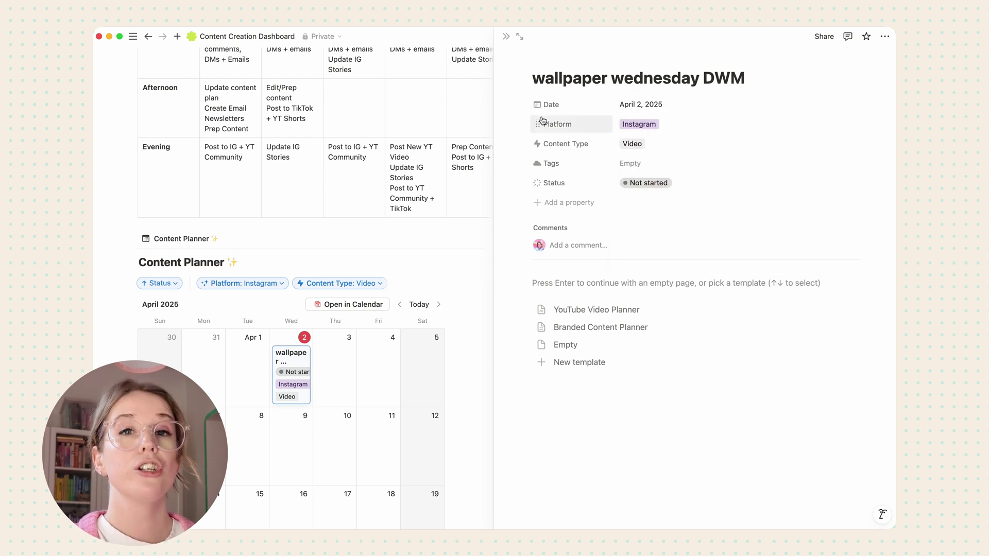
left_click(647, 147)
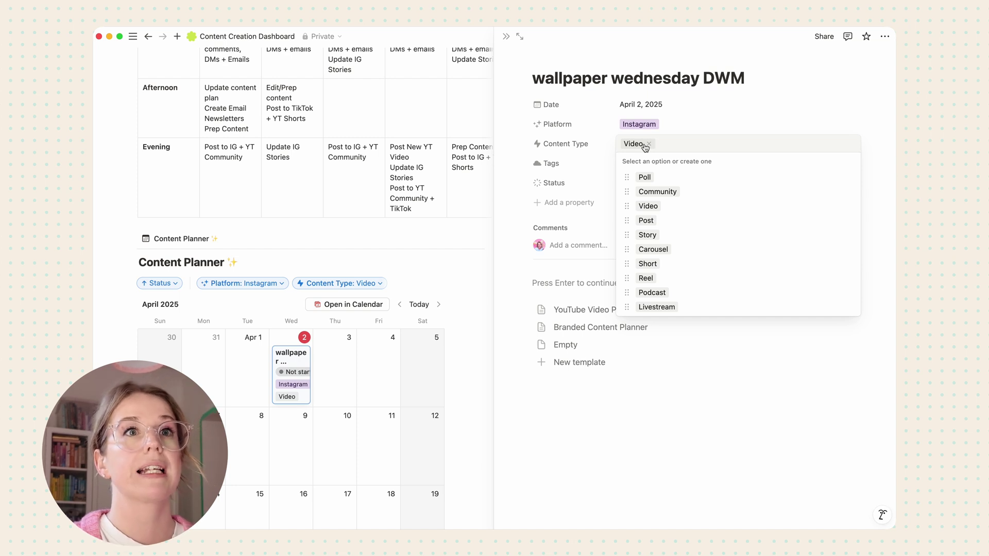
left_click(662, 277)
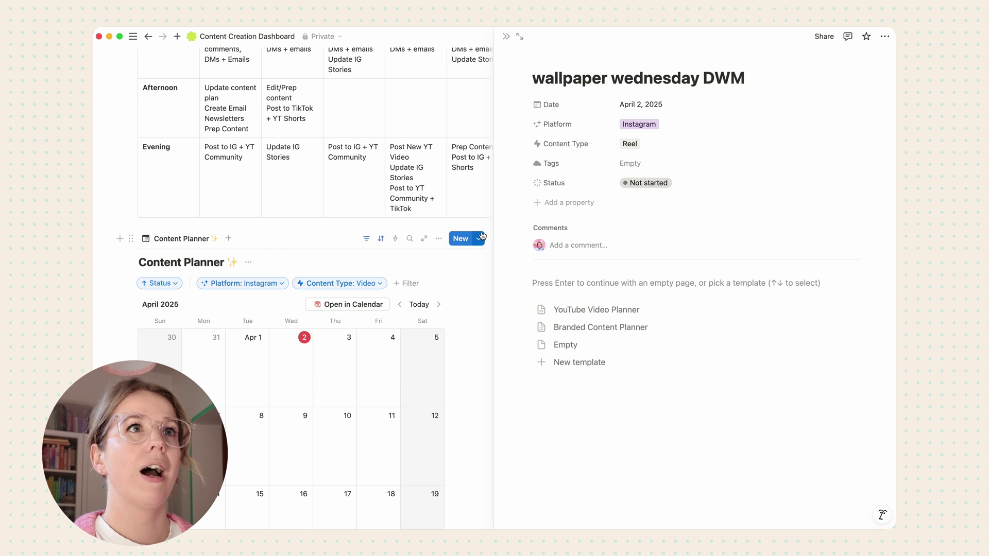
left_click(506, 36)
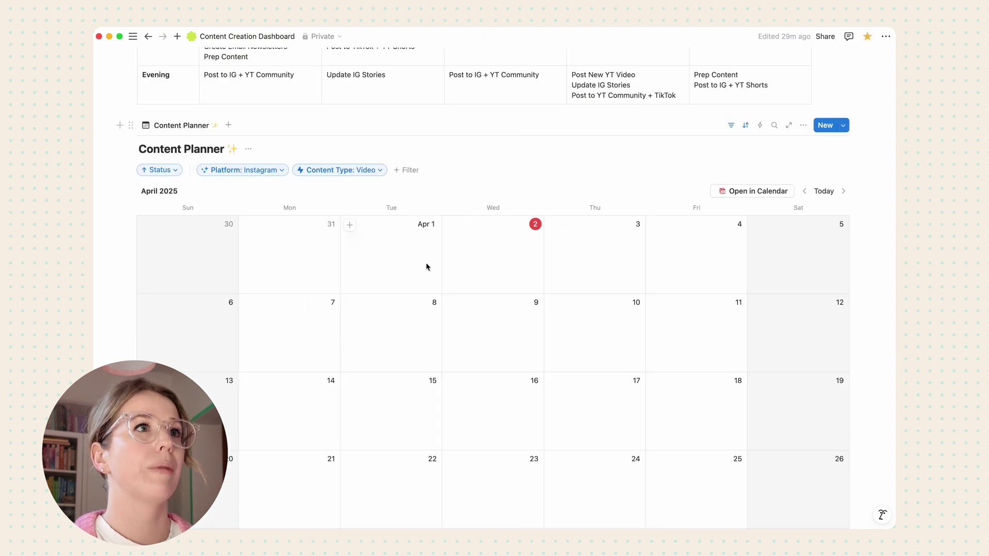
Step: Clear the Video content type filter and add TikTok to the platform filter alongside Instagram
left_click(375, 173)
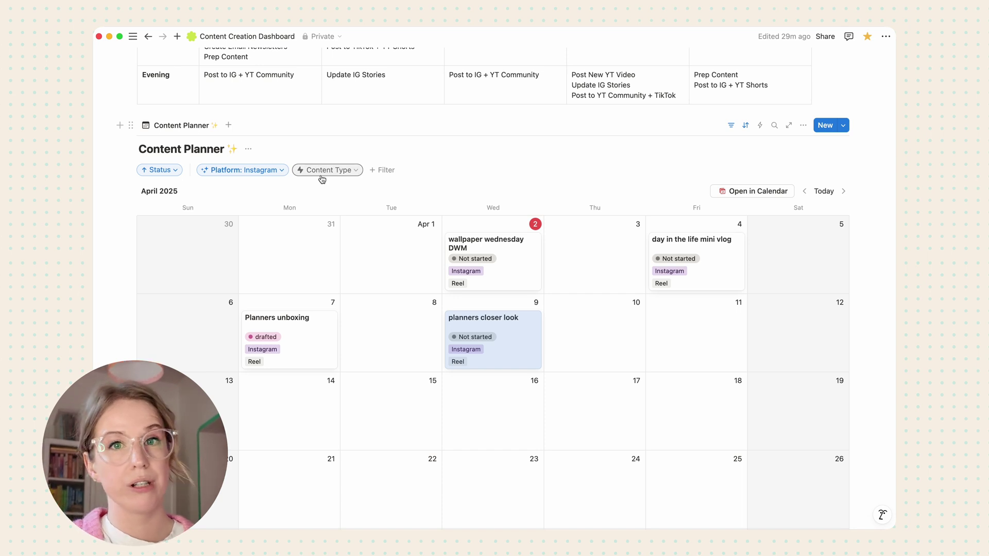
left_click(330, 200)
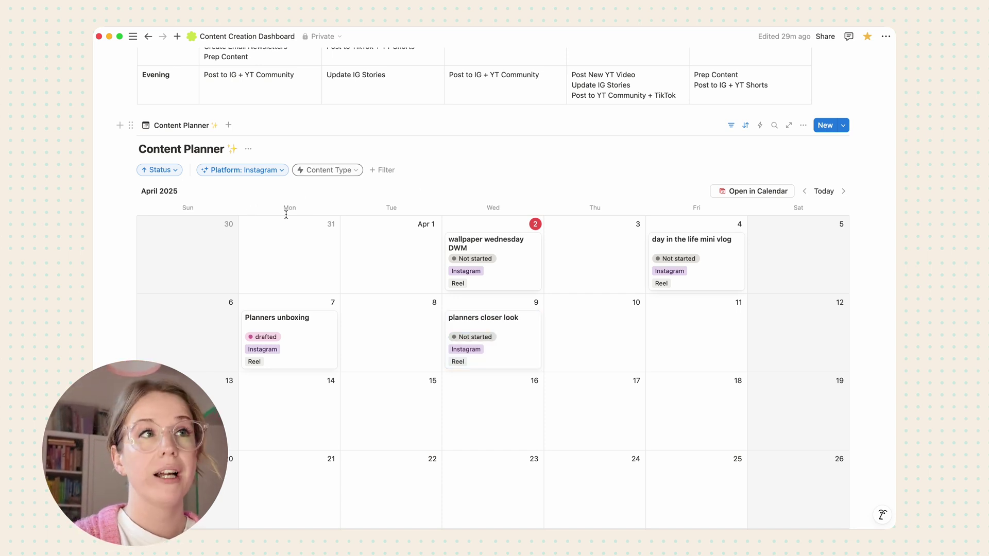
left_click(254, 172)
left_click(207, 253)
left_click(474, 174)
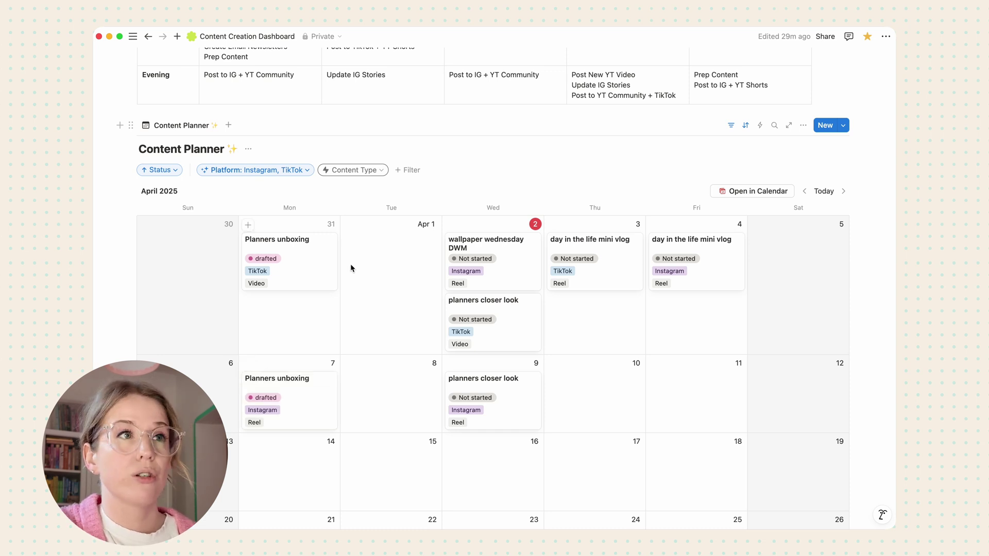
Step: Reschedule the TikTok "Planners unboxing" entry from March 31 to April 8
left_click_drag(298, 275, 398, 408)
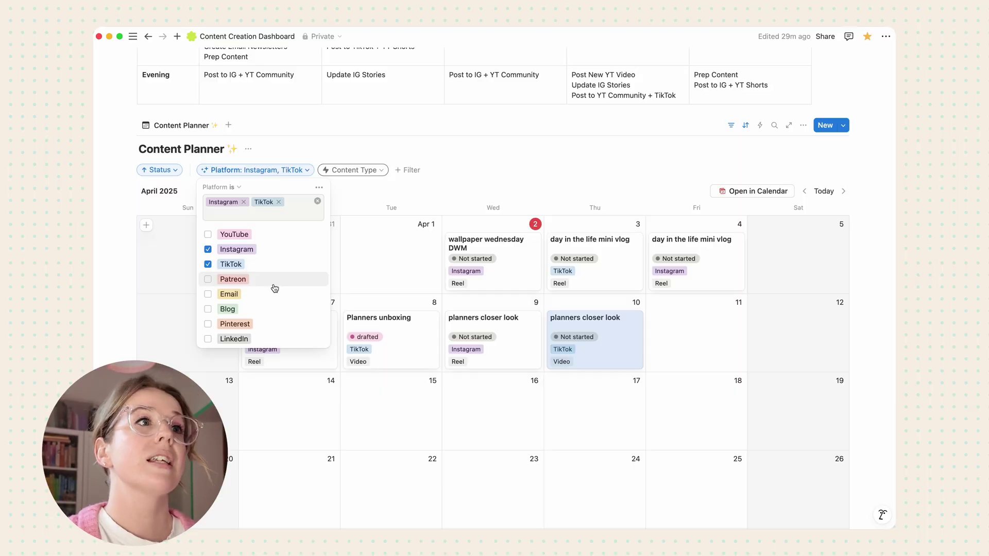
Step: Switch the planner's platform filter from Instagram and TikTok to Email only and review the March email entries
left_click(252, 301)
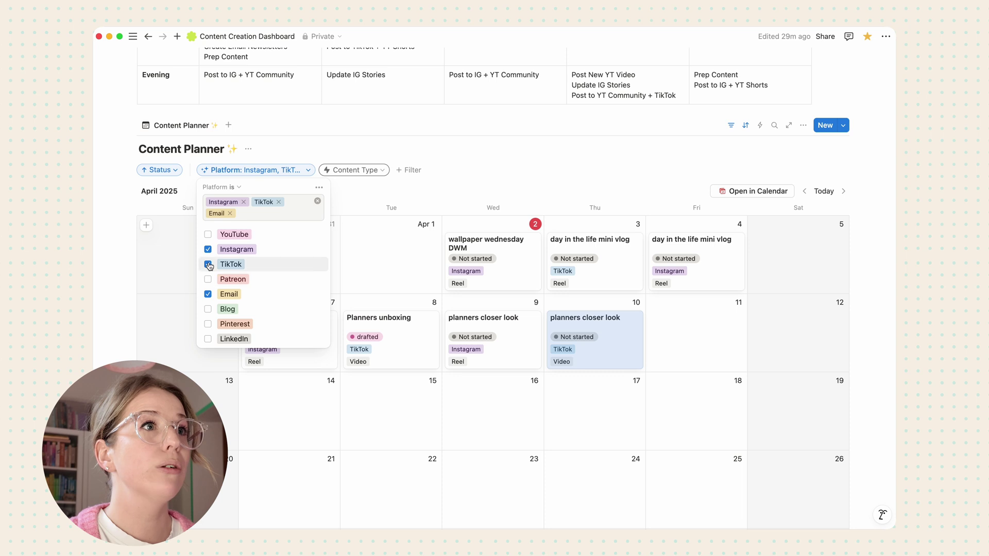
left_click(208, 263)
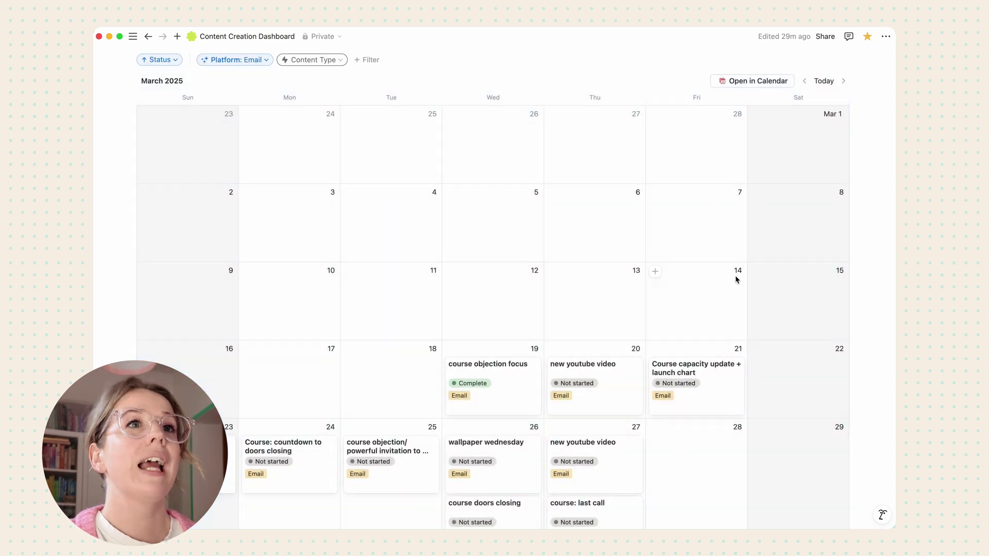
scroll(736, 279, "down", 5)
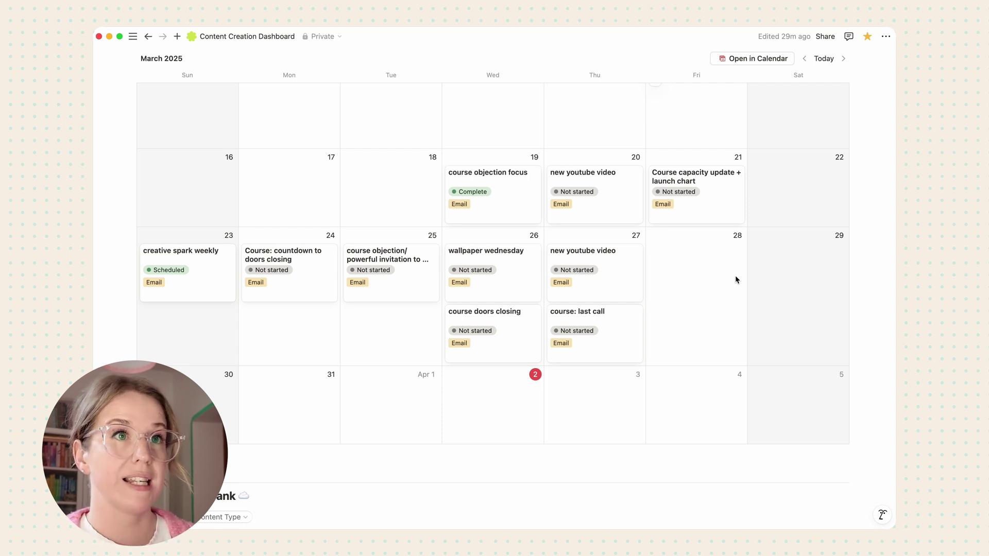
scroll(736, 279, "up", 10)
Step: Review the platform filter's choices and open the Platform property's settings to see its option list and new-option entry
left_click(240, 227)
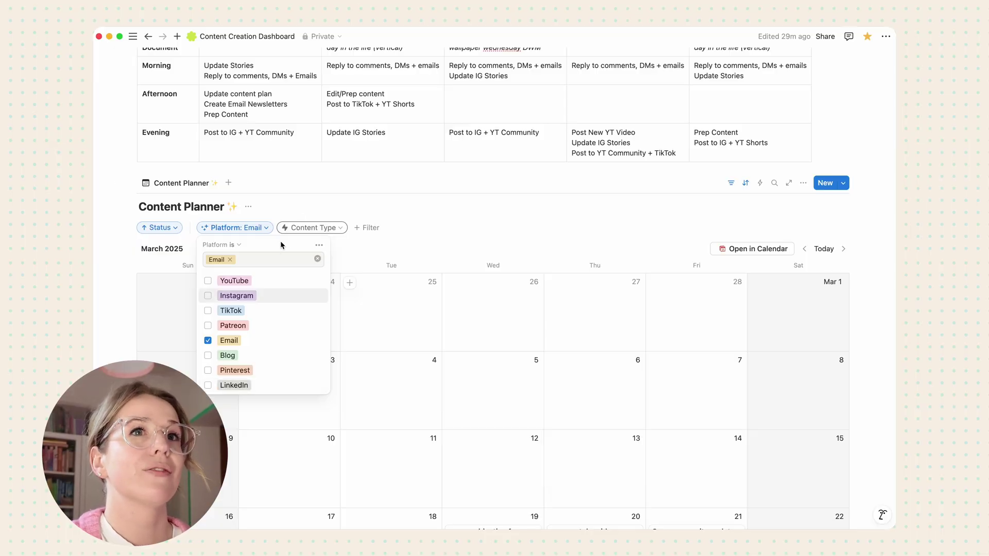
left_click(248, 230)
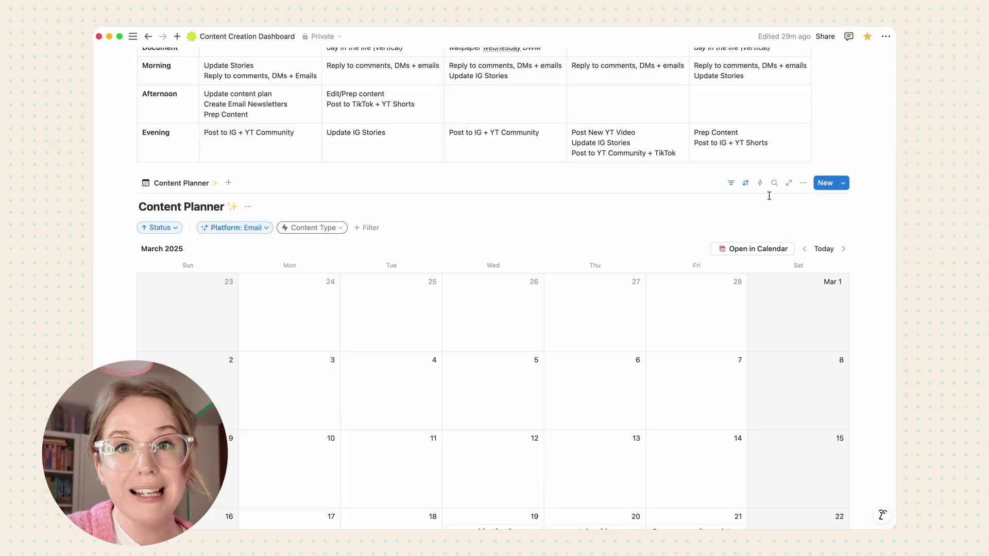
left_click(805, 184)
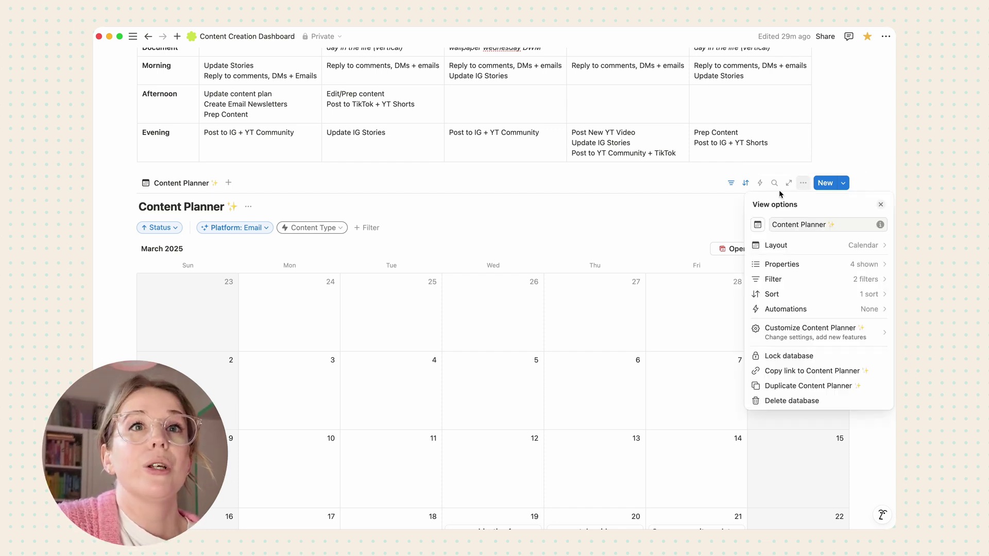
left_click(854, 267)
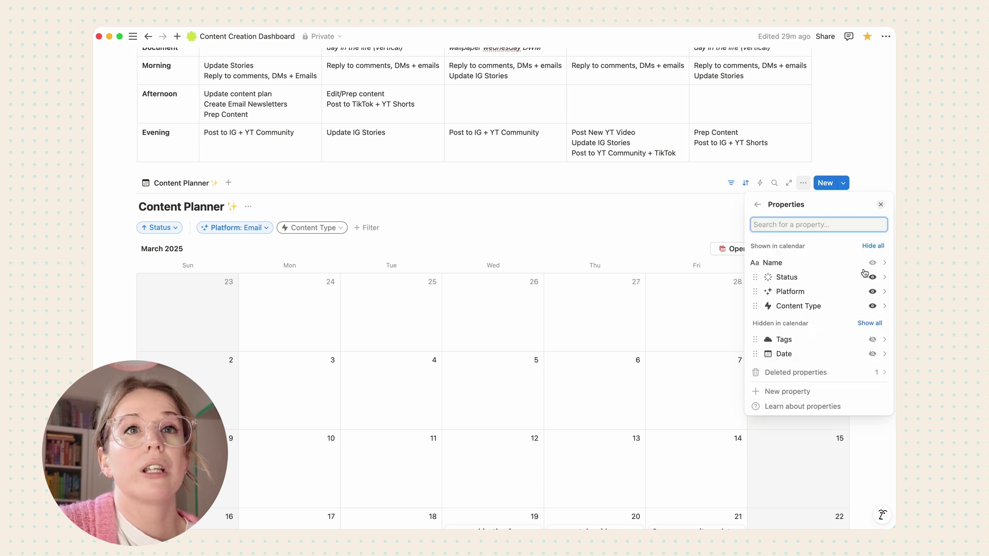
left_click(887, 293)
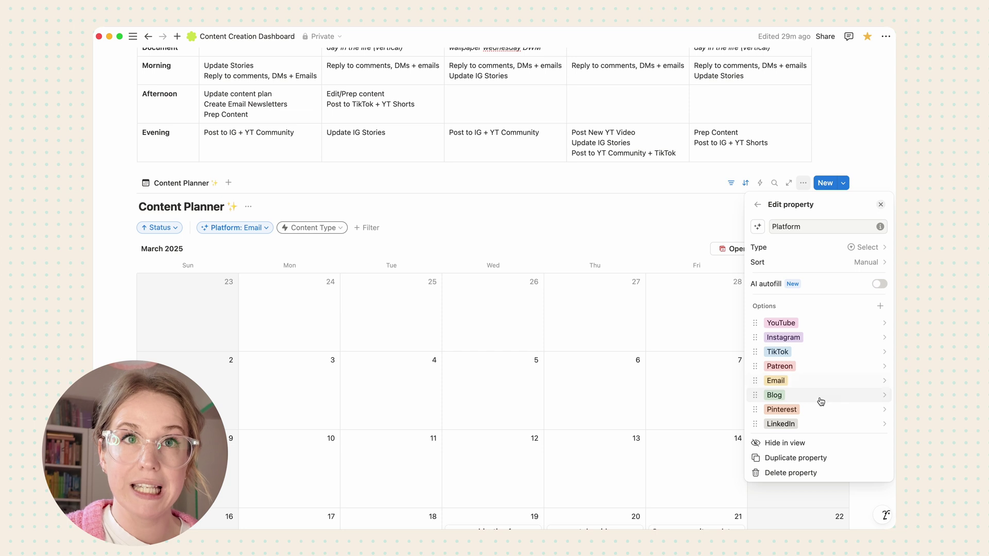
left_click(881, 307)
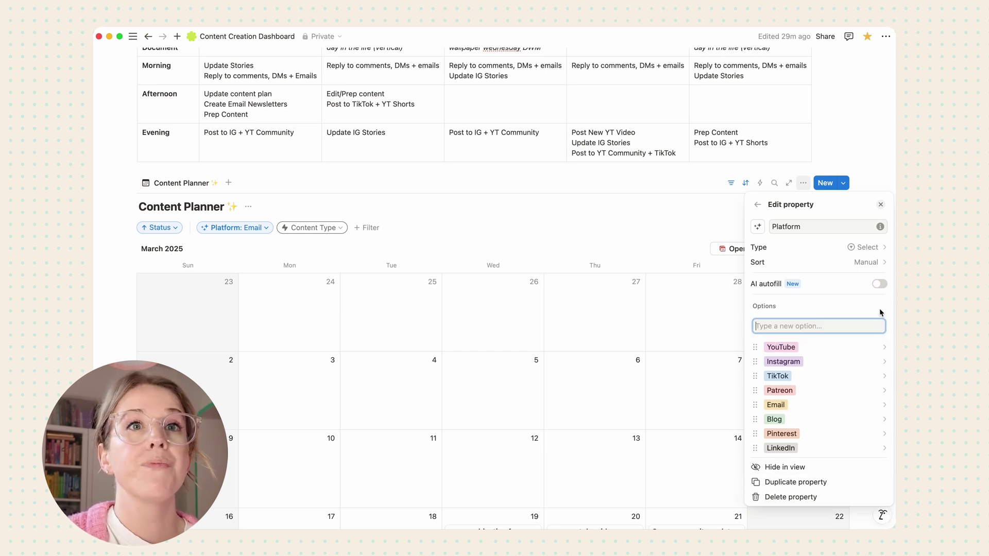
left_click(886, 351)
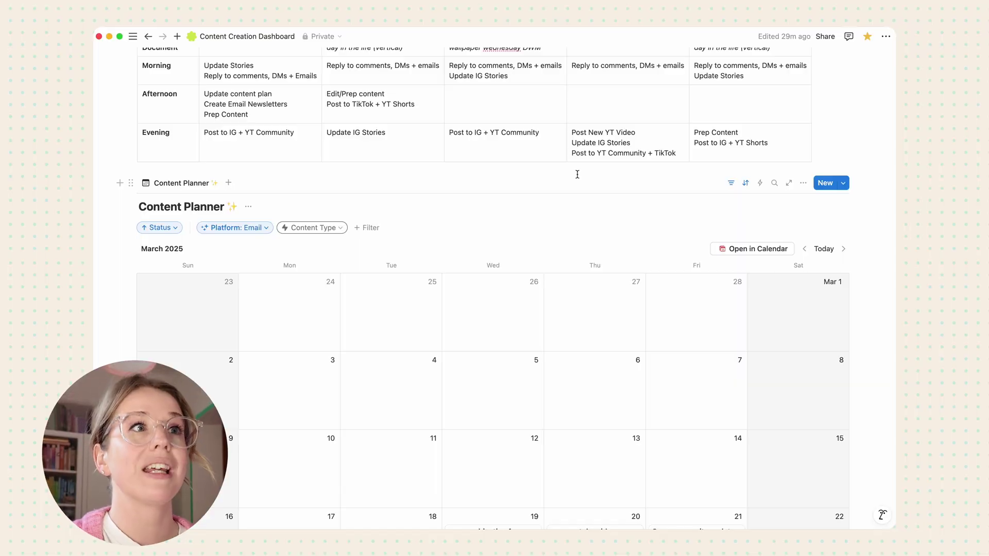
Step: Review the Content Type filter's choices and open the Content Type property's settings to examine its option list
left_click(312, 228)
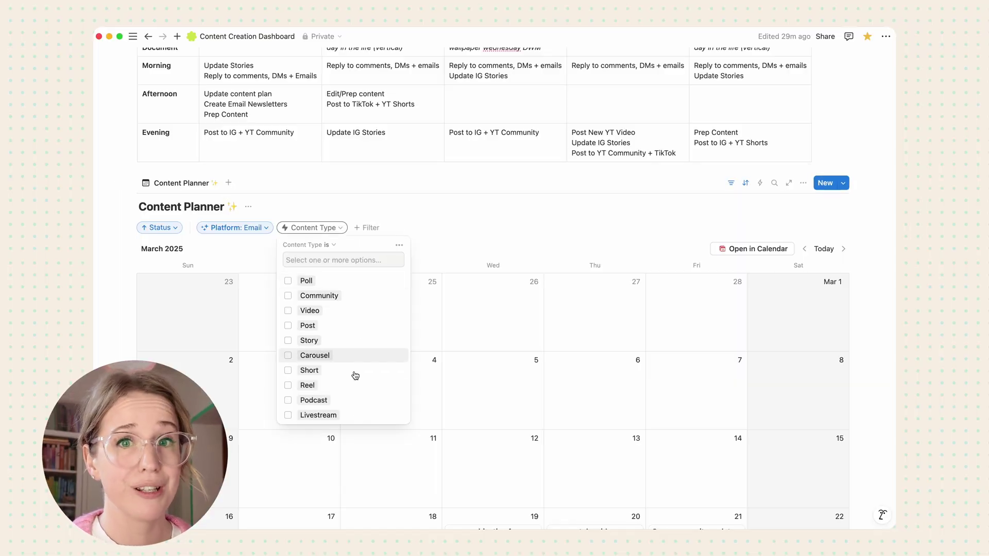
left_click(310, 230)
left_click(803, 183)
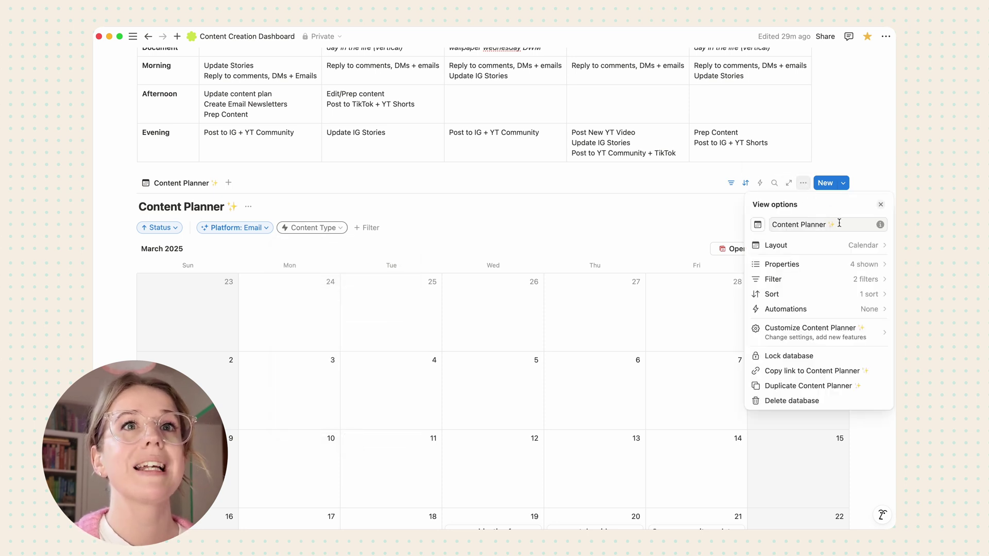
left_click(876, 264)
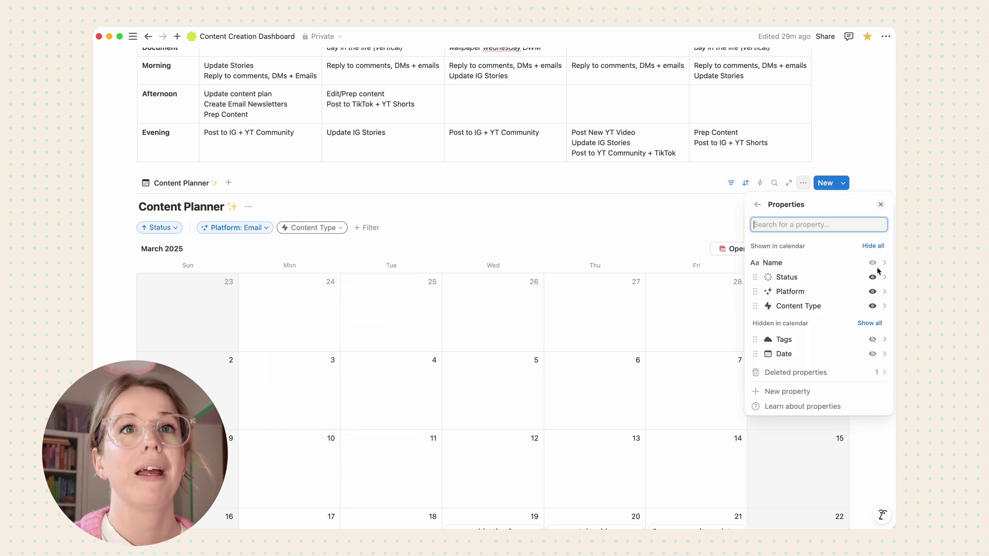
left_click(882, 308)
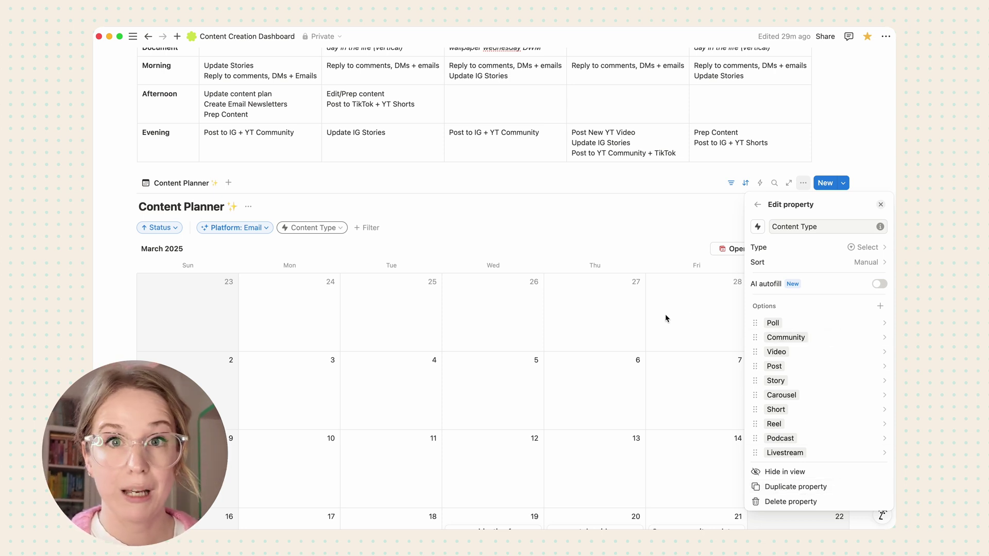
left_click(570, 225)
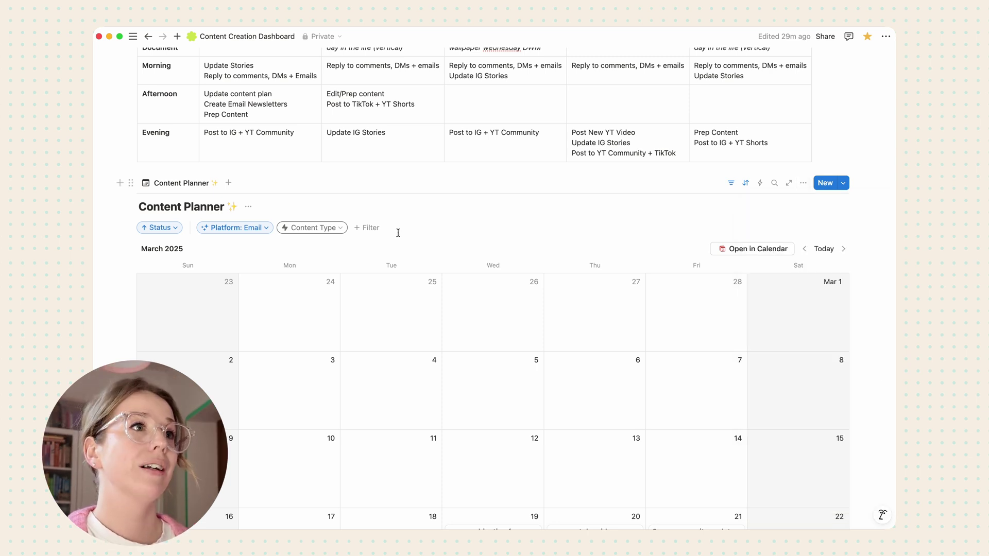
Step: Remove Email from the planner's platform filter and look through the unfiltered March calendar
left_click(253, 230)
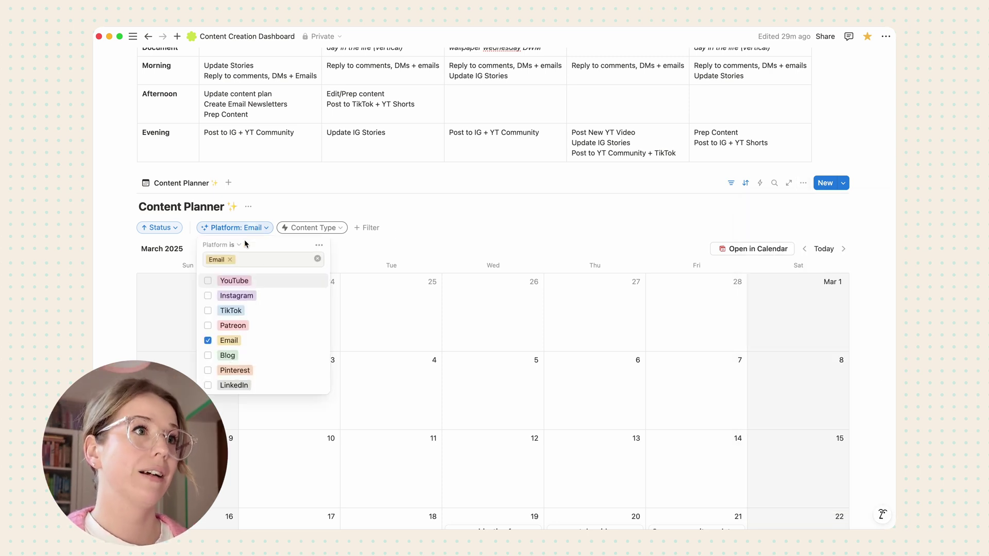
left_click(208, 340)
left_click(475, 239)
scroll(475, 240, "down", 3)
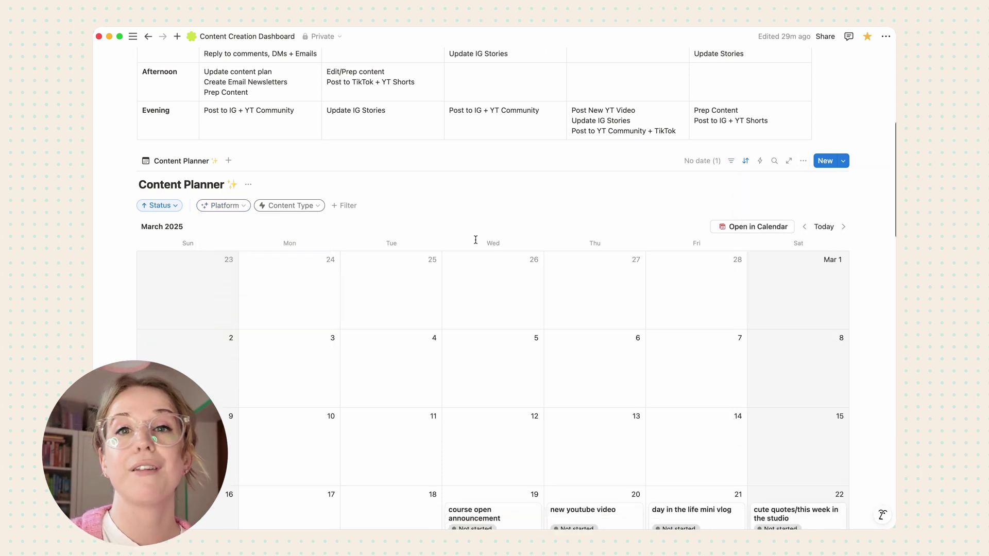
scroll(476, 239, "down", 5)
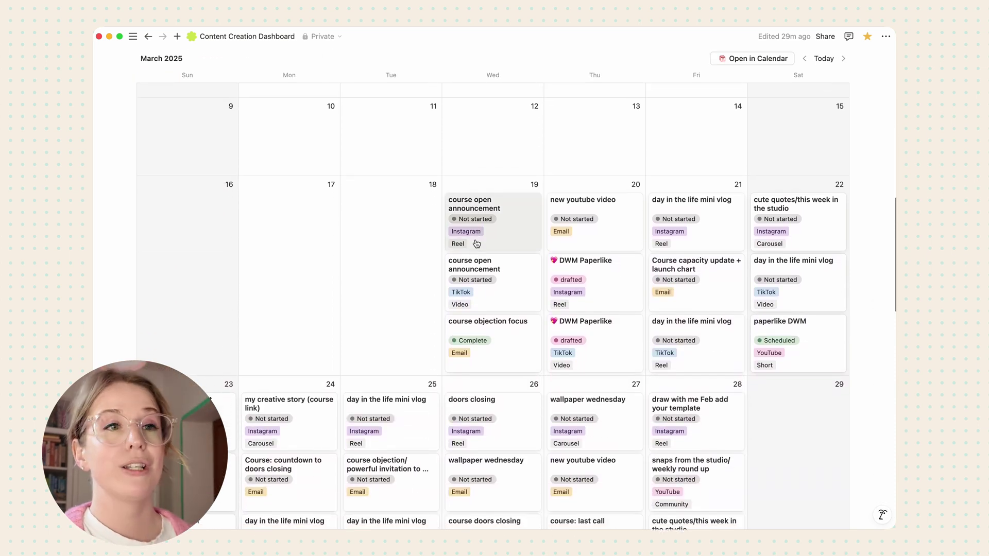
scroll(475, 242, "down", 10)
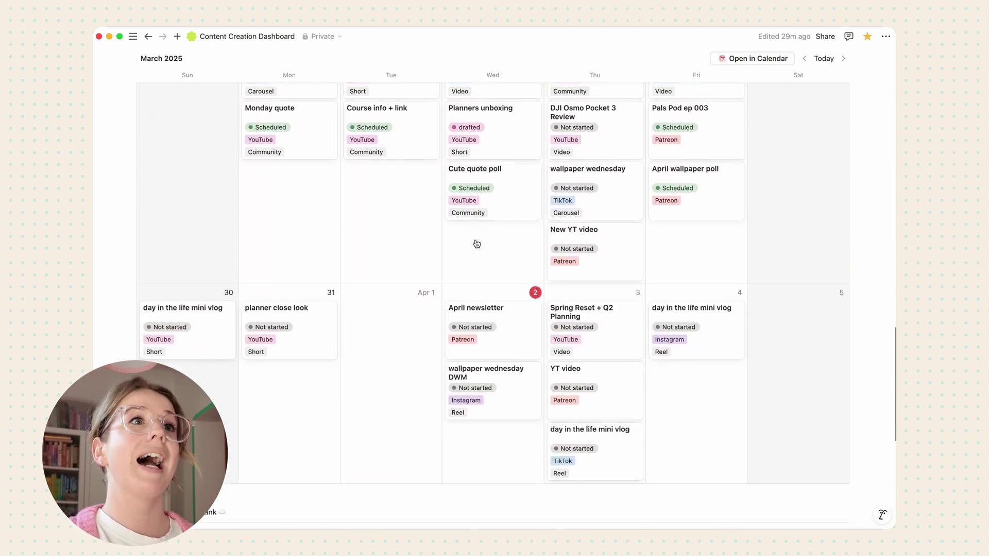
Step: Add a new idea to the Content Idea Bank and name it "content title"
scroll(477, 243, "down", 5)
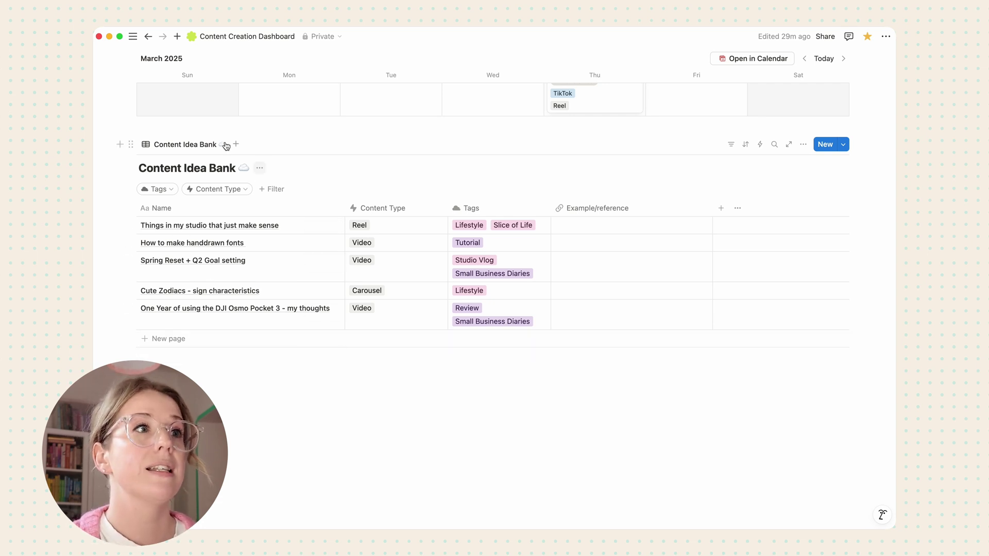
left_click(174, 348)
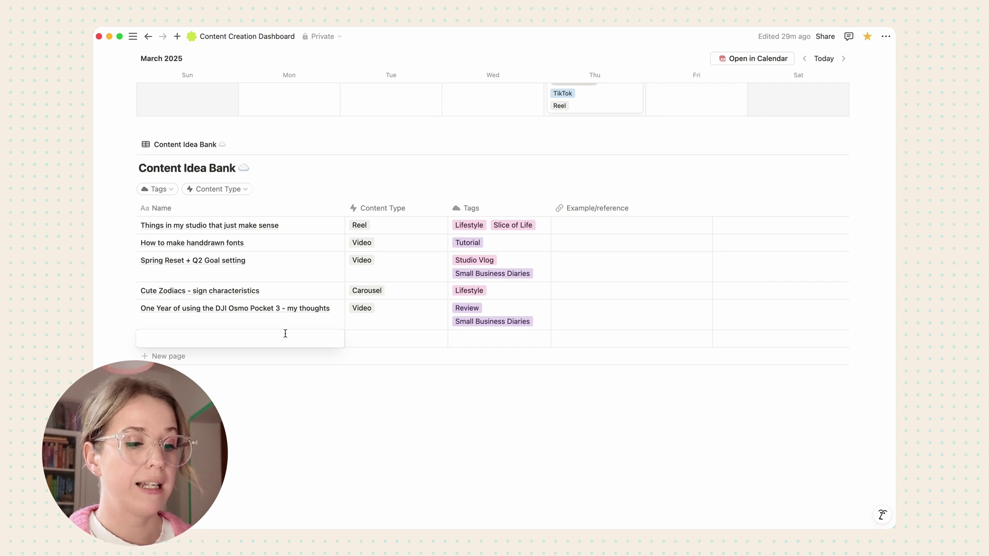
type("content title")
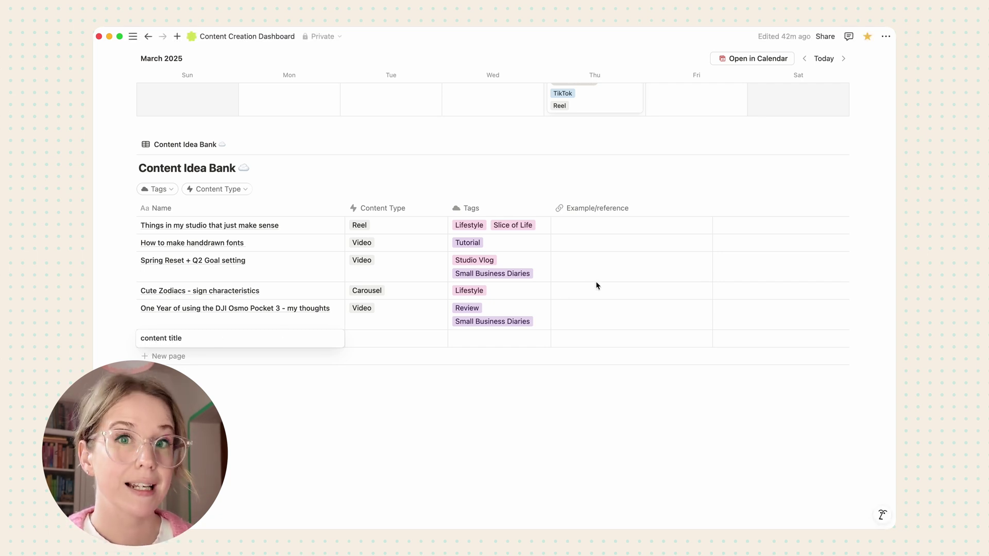
key("Escape")
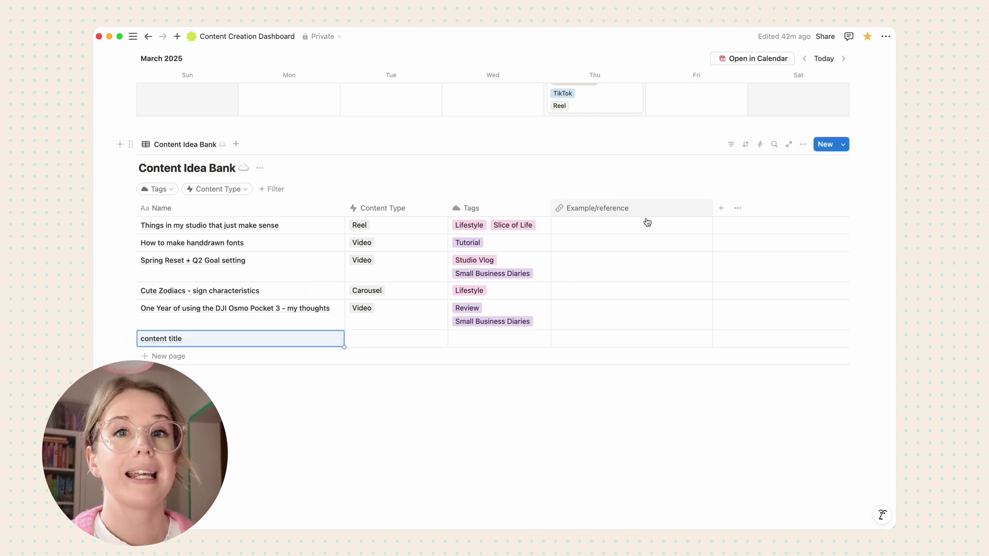
Step: Open the new idea's Example/reference and Tags fields to view what each accepts, without entering anything
left_click(620, 340)
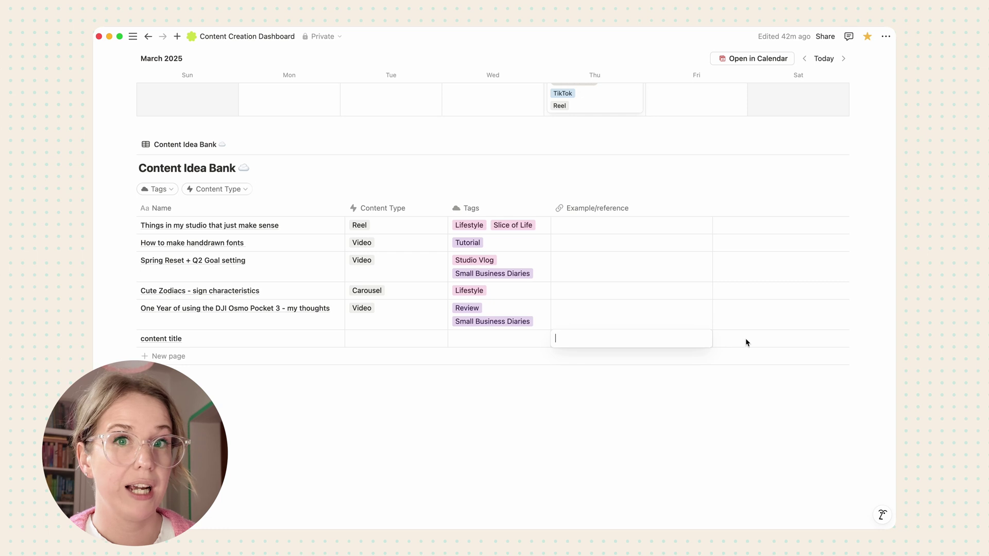
key("Escape")
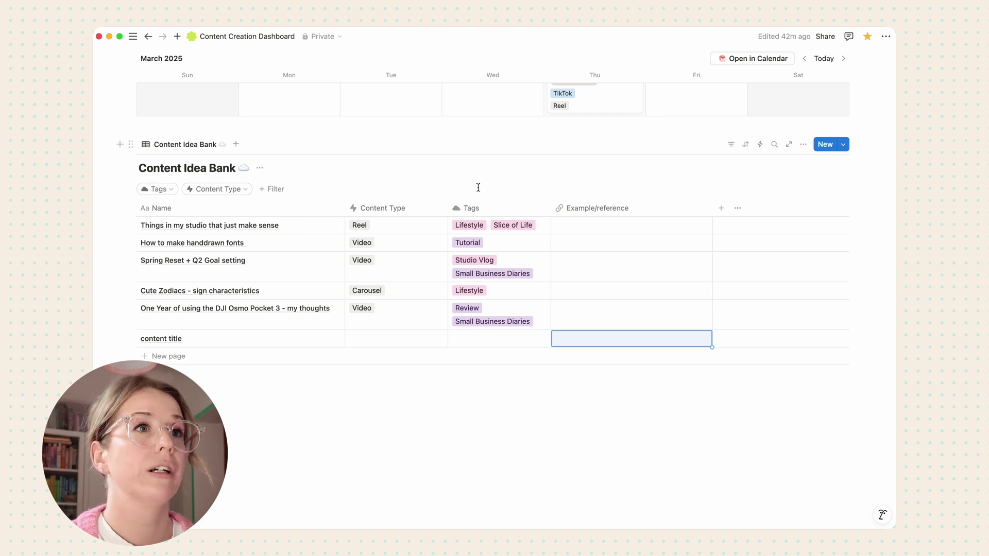
left_click(499, 345)
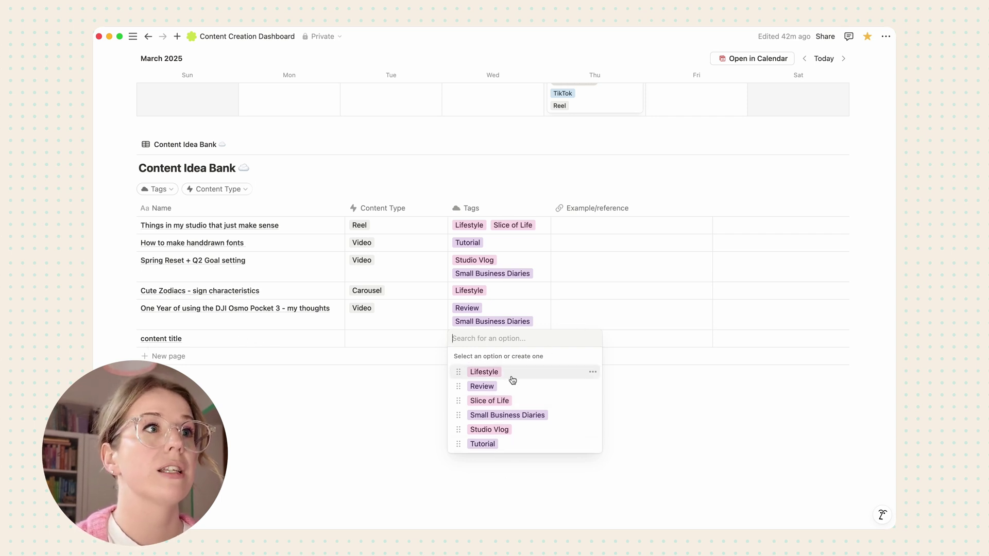
left_click(404, 400)
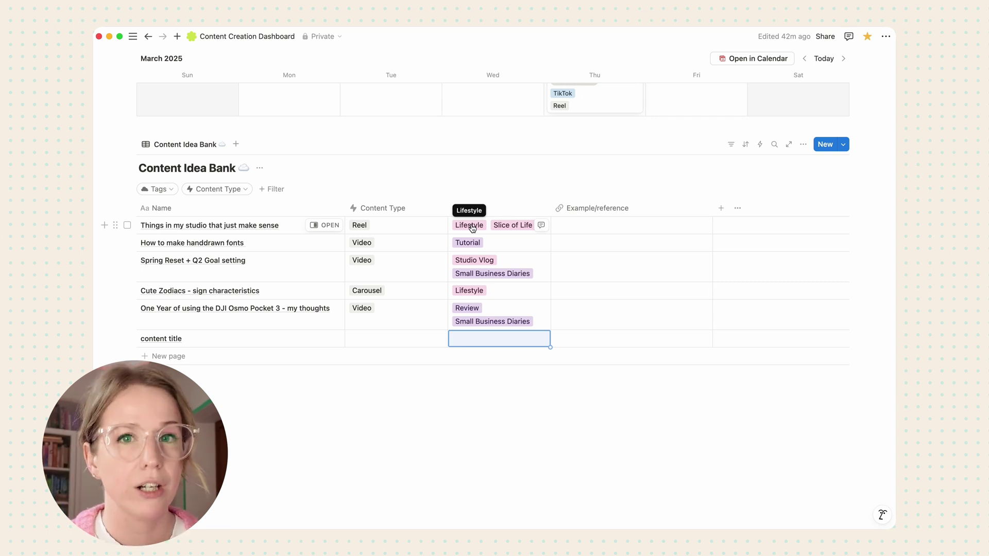
Step: Filter the Content Idea Bank to ideas tagged Lifestyle
left_click(163, 191)
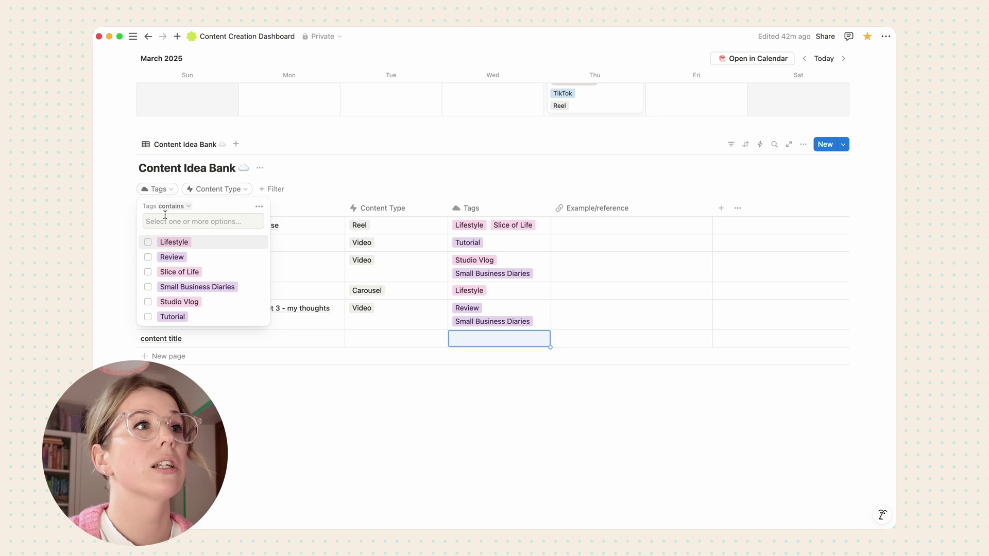
left_click(148, 243)
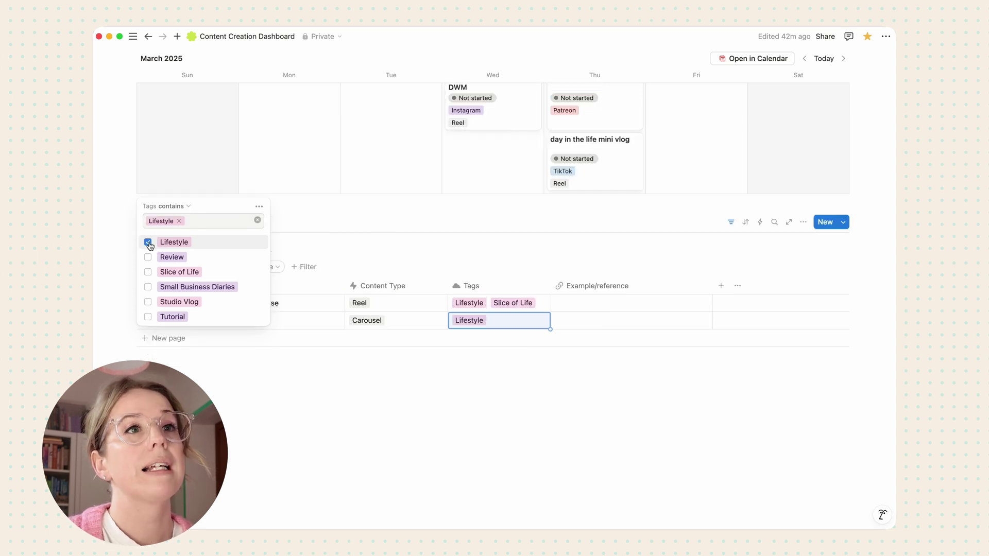
left_click(397, 255)
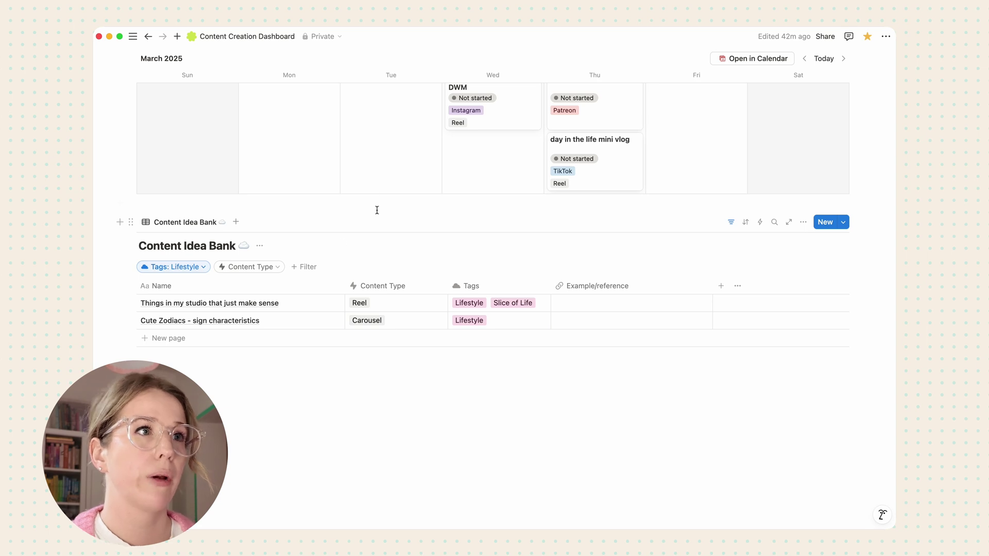
Step: View the idea bank's Content Type filter choices and clear the Lifestyle tag filter
left_click(261, 268)
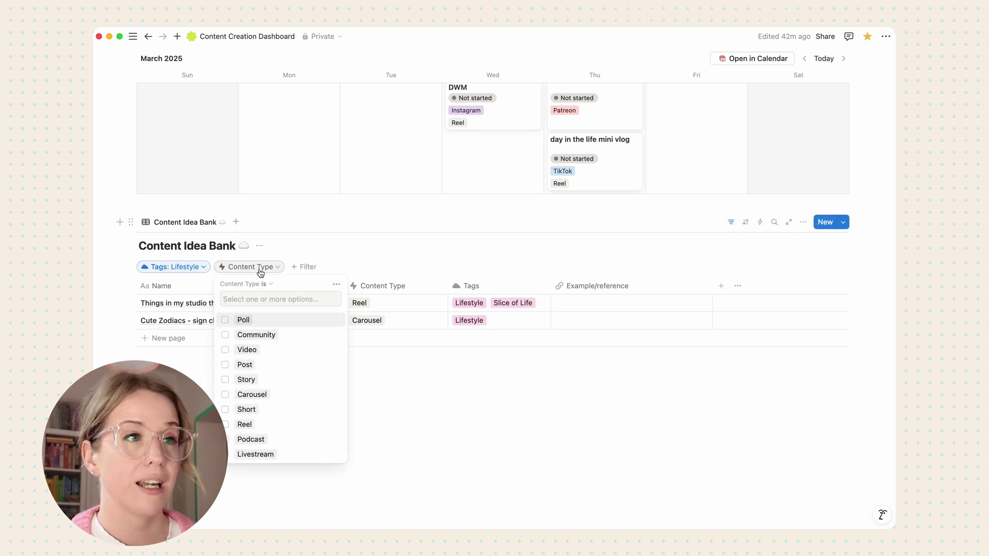
left_click(172, 266)
left_click(148, 321)
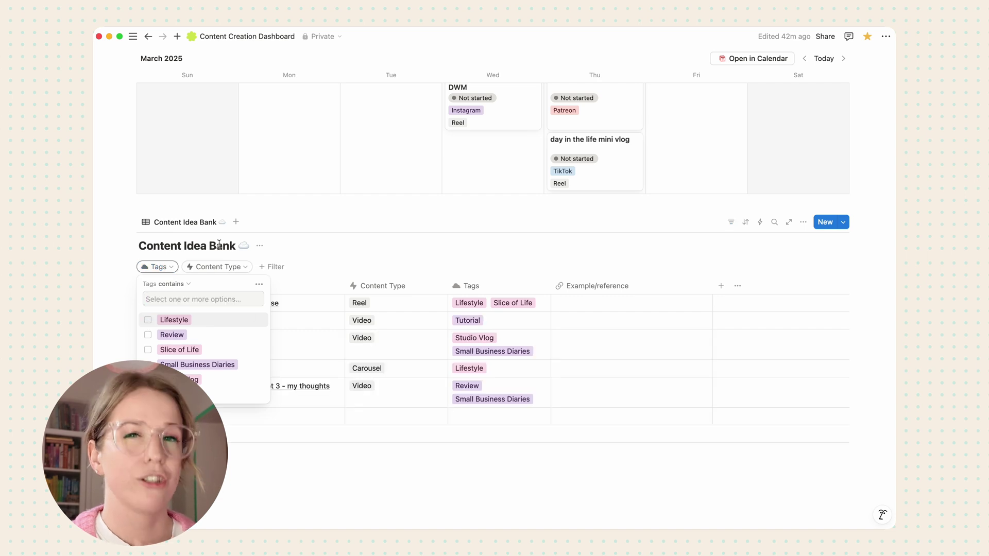
left_click(376, 255)
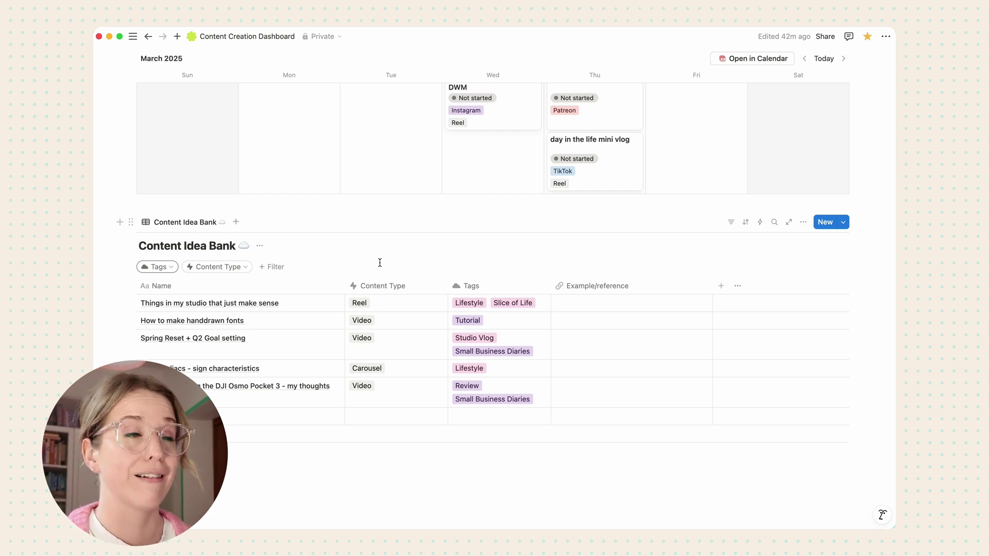
Step: Filter the Content Idea Bank to ideas whose content type is Carousel
left_click(227, 271)
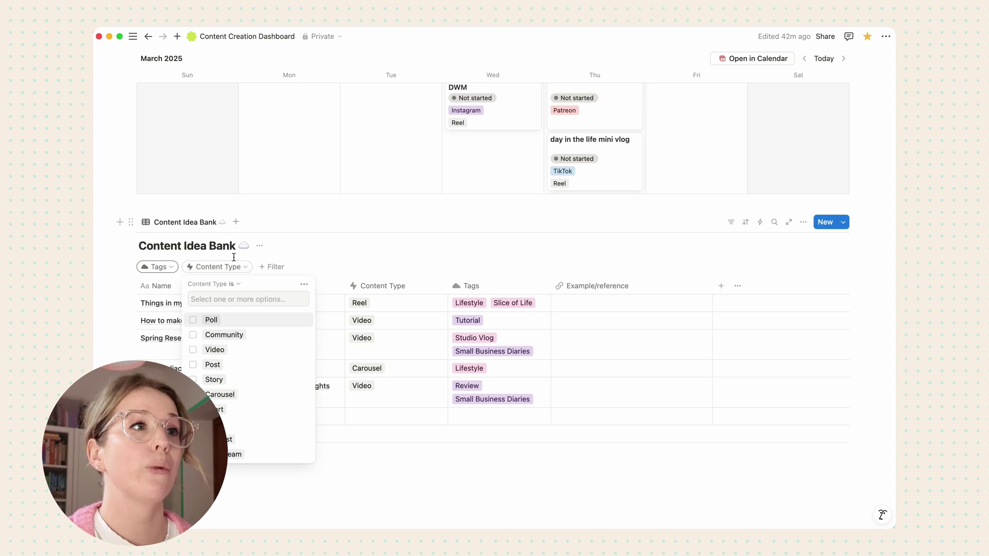
left_click(218, 397)
left_click(406, 285)
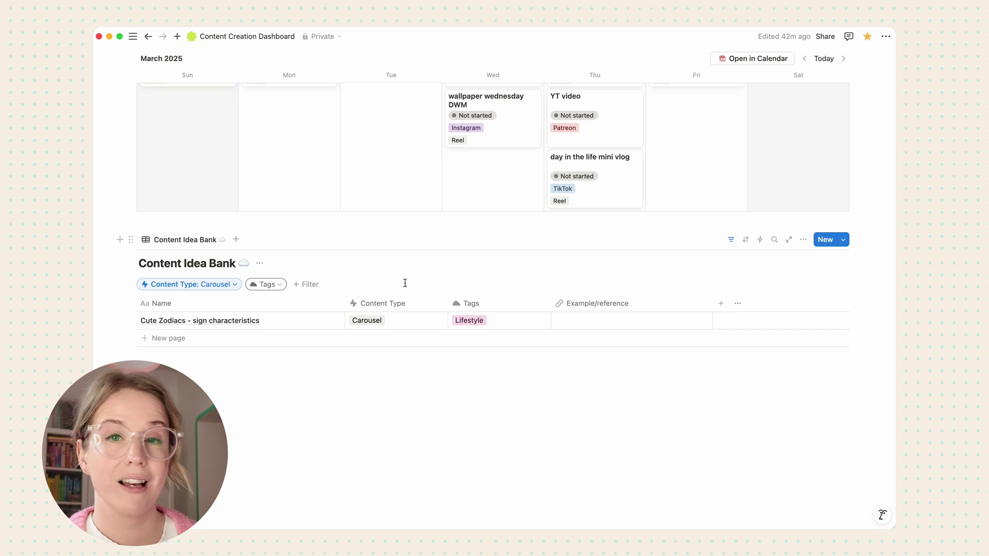
Step: Clear the Carousel content type filter from the Content Idea Bank
left_click(190, 285)
key("BackSpace")
left_click(412, 280)
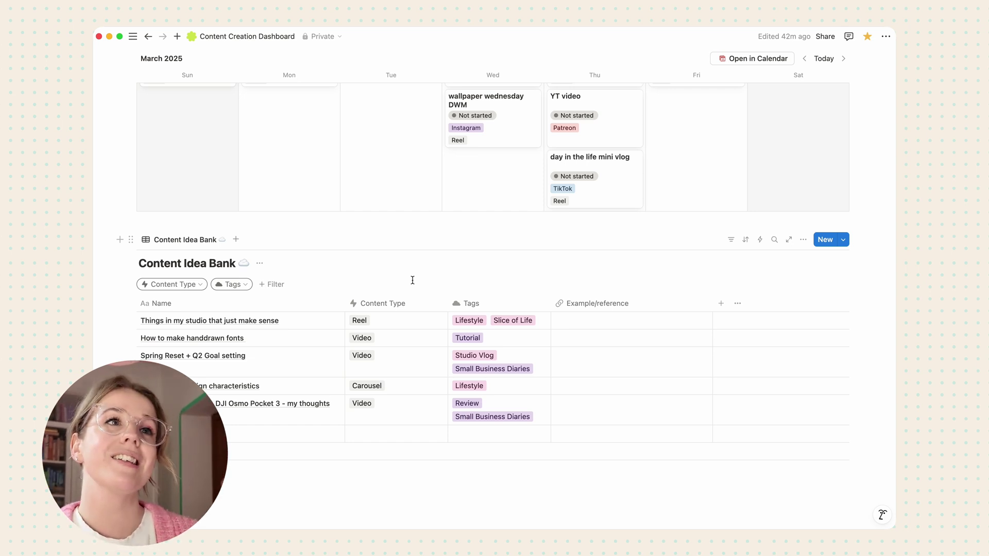
Step: Move the idea "Things in my studio that just make sense" from the idea bank onto April 5 in the calendar and open it
scroll(373, 282, "up", 4)
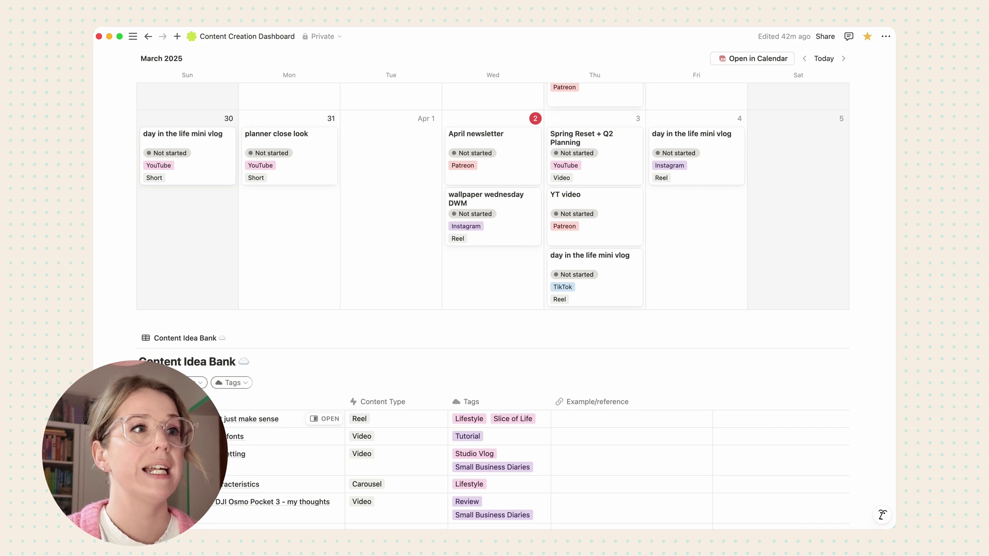
left_click(127, 418)
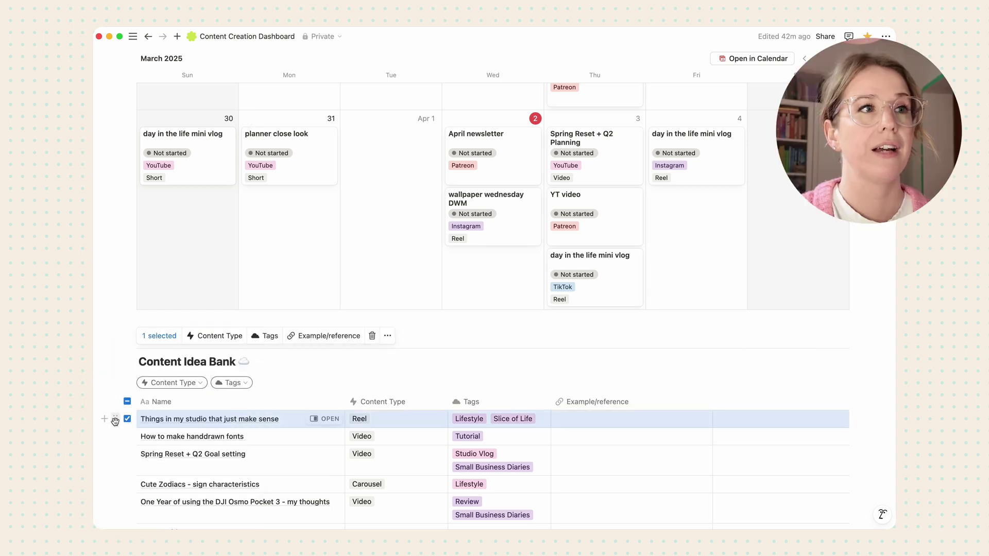
left_click_drag(115, 420, 687, 212)
left_click_drag(754, 188, 771, 142)
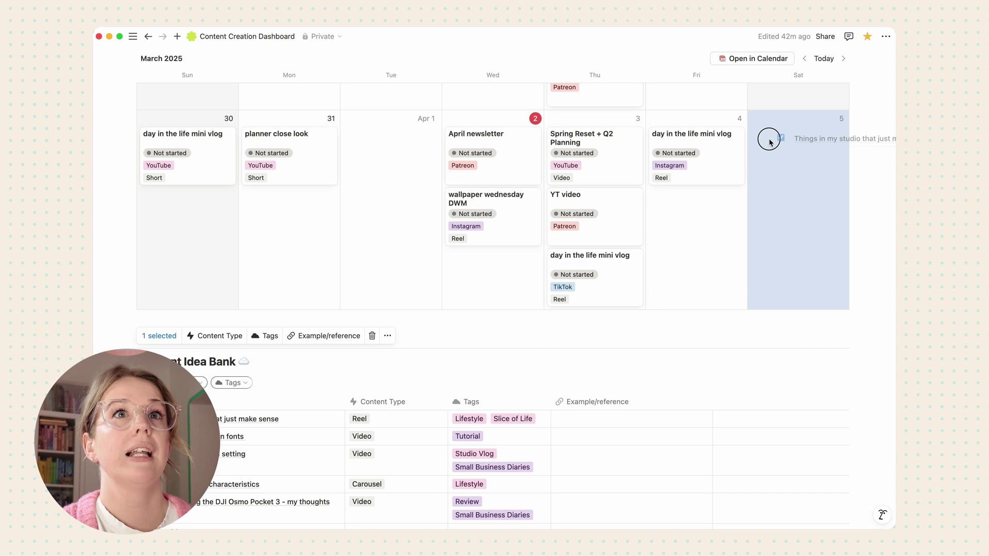
left_click_drag(771, 143, 770, 143)
left_click(773, 143)
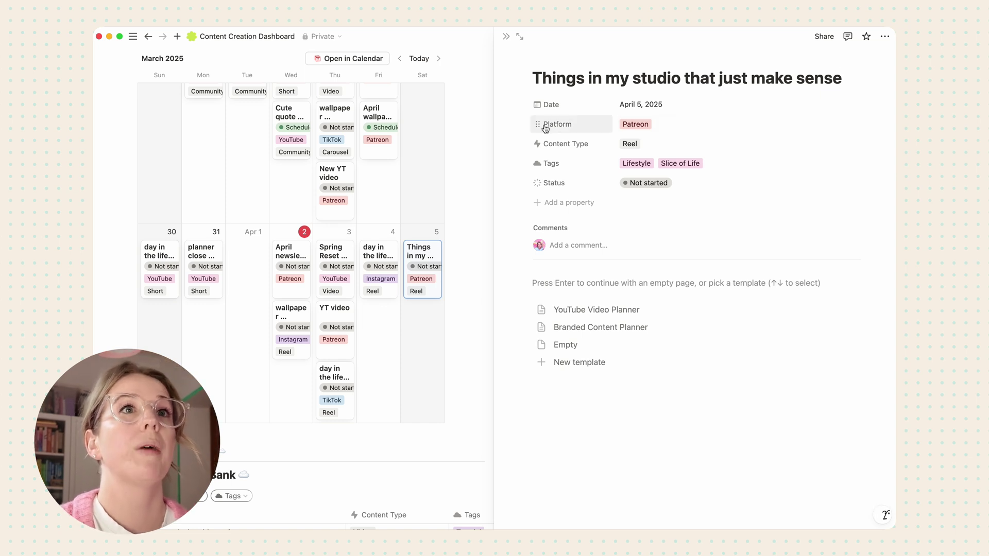
Step: Set the platform of "Things in my studio that just make sense" to Instagram and close its page
left_click(644, 124)
left_click(684, 172)
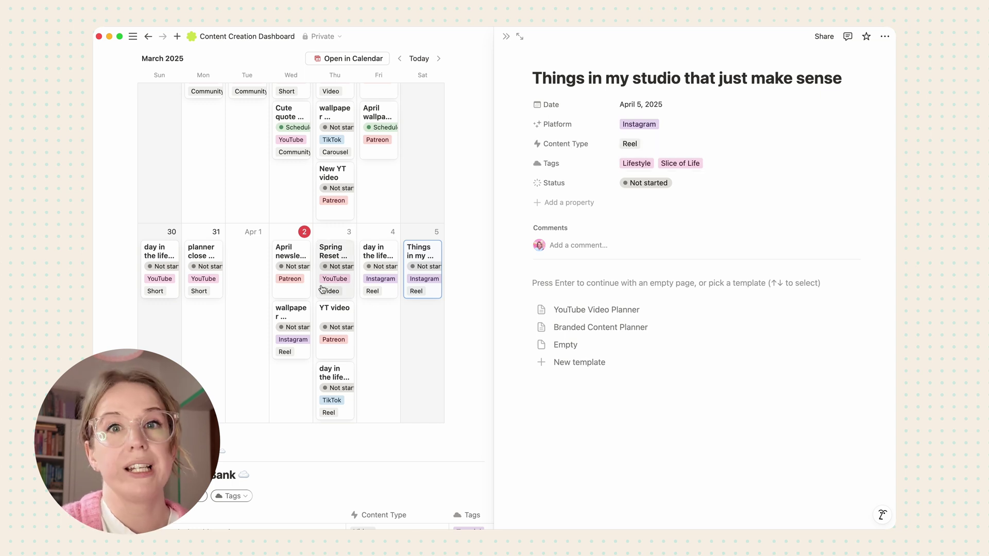
key("Escape")
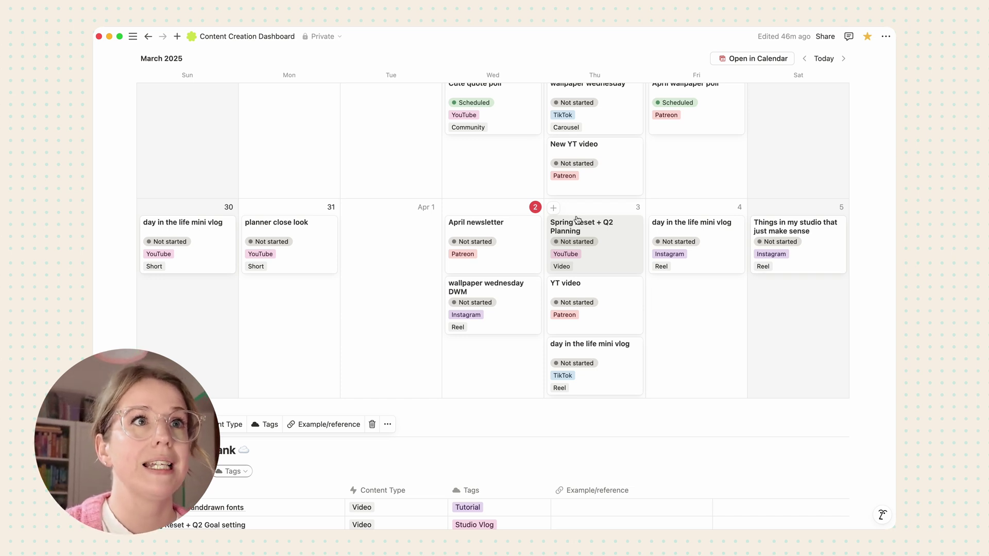
Step: Move "Cute quote poll" from the calendar to the first row of the Content Idea Bank and open its Tags choices
scroll(578, 220, "up", 3)
left_click_drag(504, 220, 289, 221)
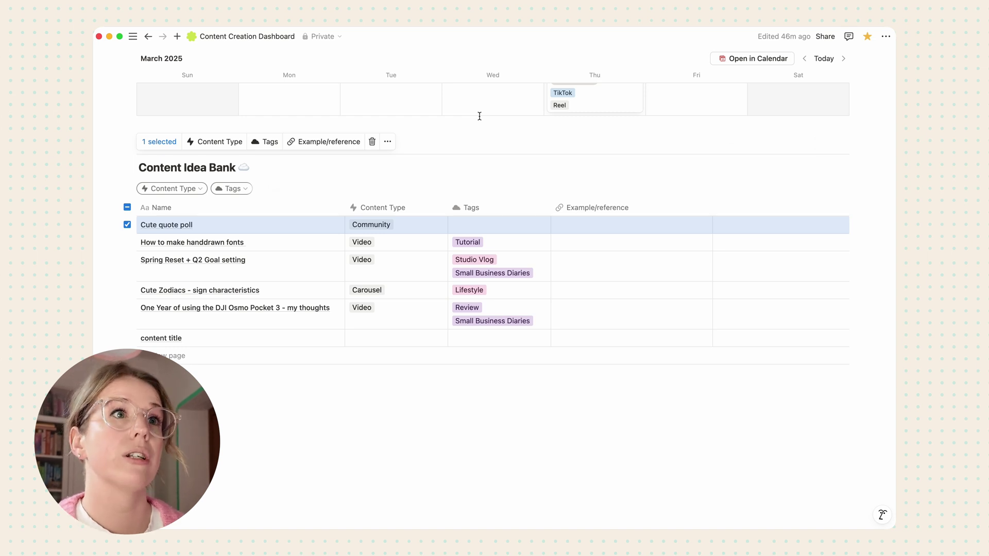
left_click(489, 225)
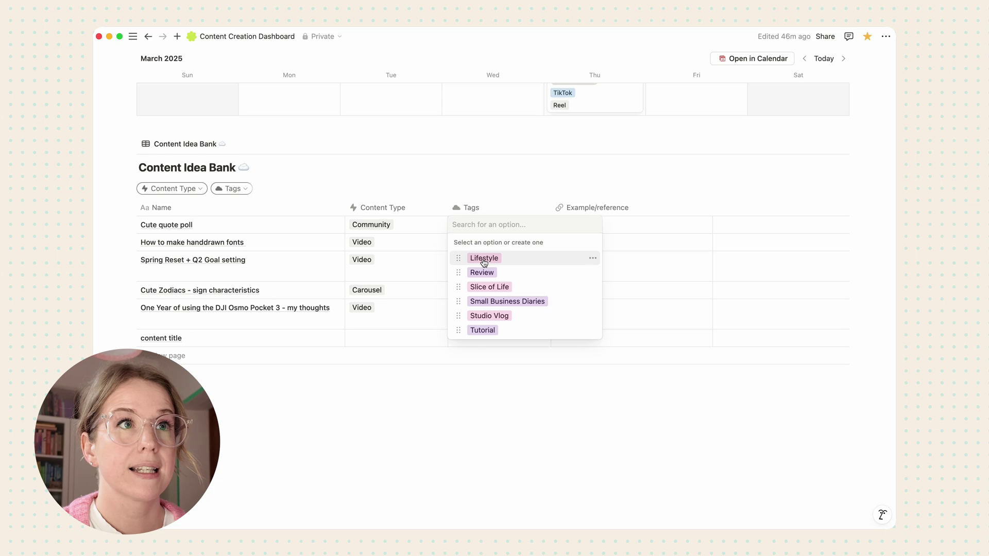
Step: Show April 2025 in the Content Planner and filter it to the Instagram and TikTok platforms
scroll(442, 249, "up", 15)
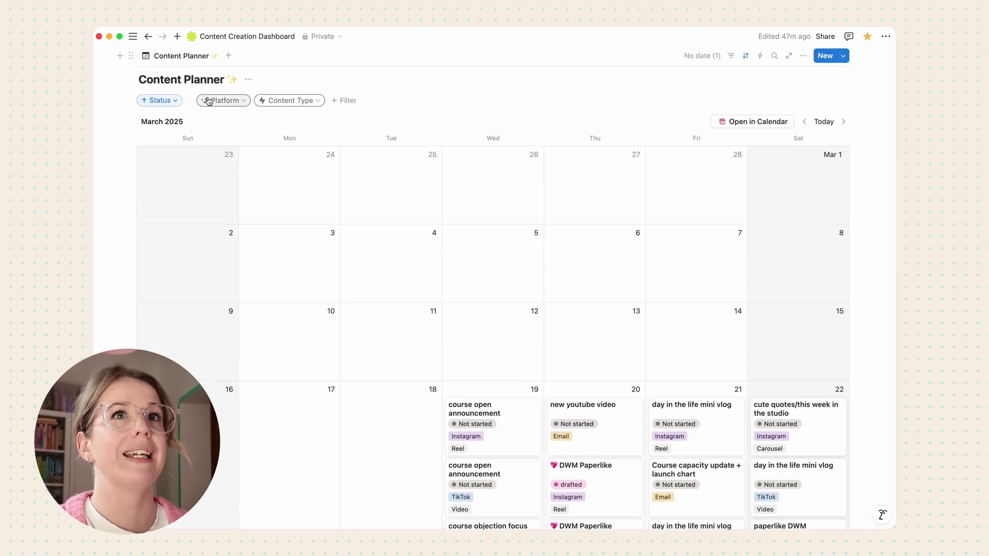
left_click(845, 123)
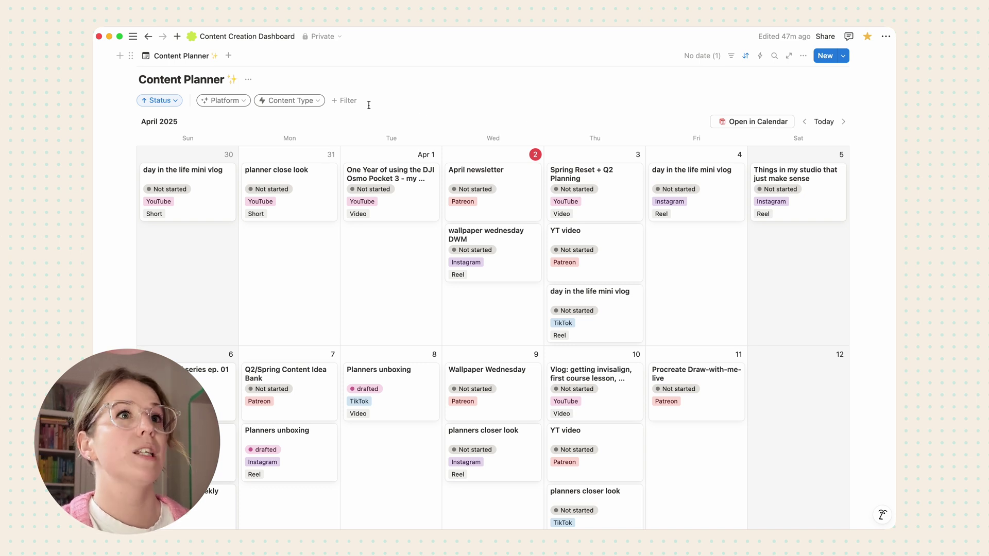
left_click(295, 103)
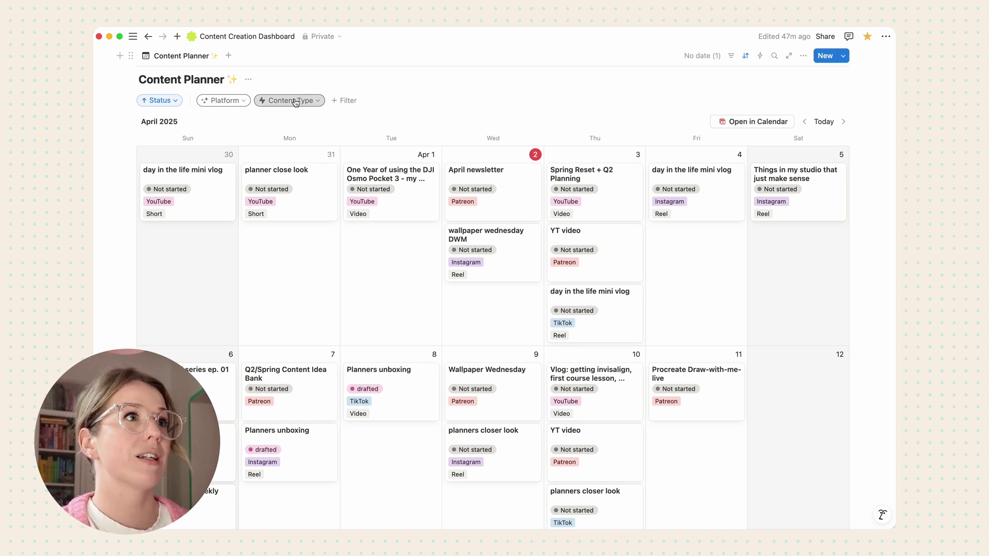
left_click(421, 102)
left_click(219, 104)
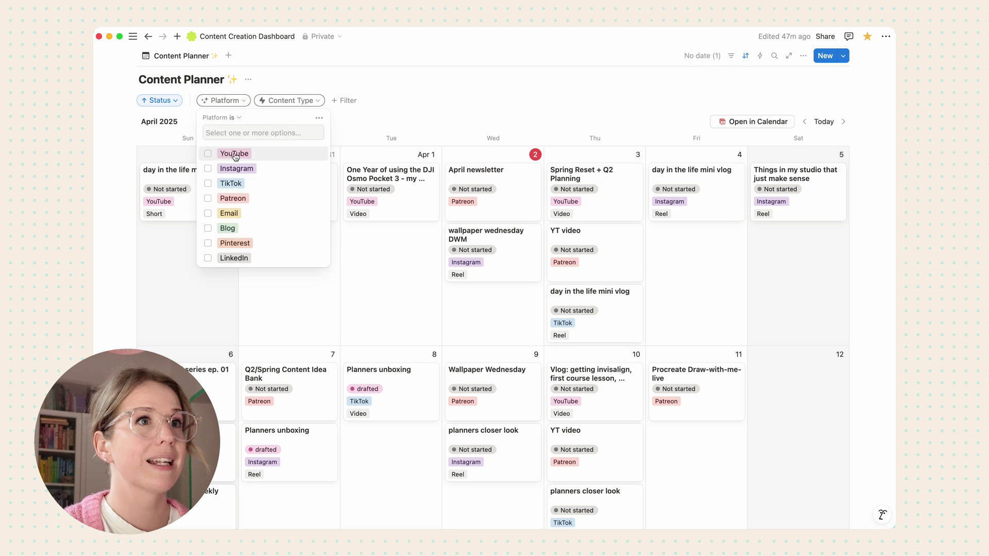
left_click(233, 166)
left_click(236, 185)
left_click(588, 116)
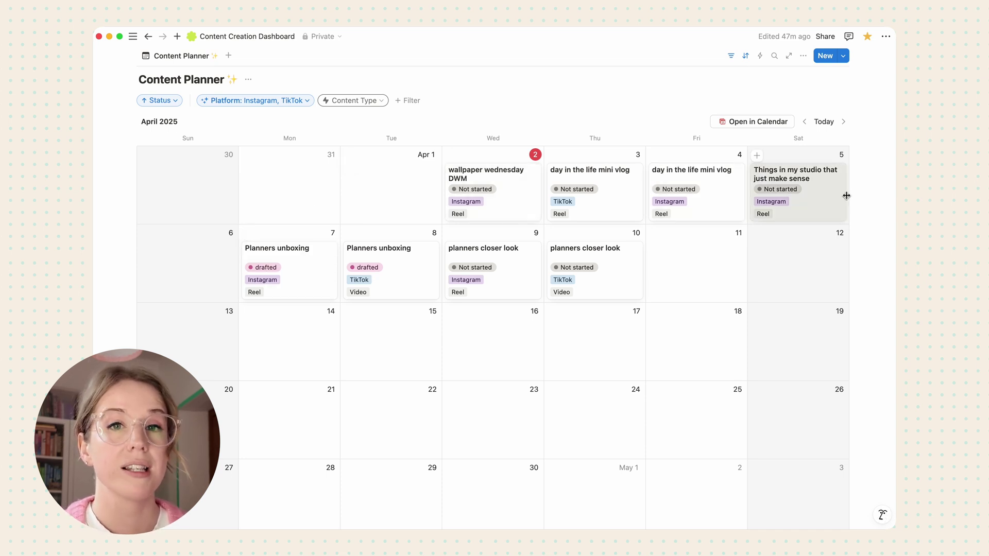
Step: Advance the status of the April 7 Planners unboxing entry to Scheduled and finally to Complete, and close its page
left_click(278, 268)
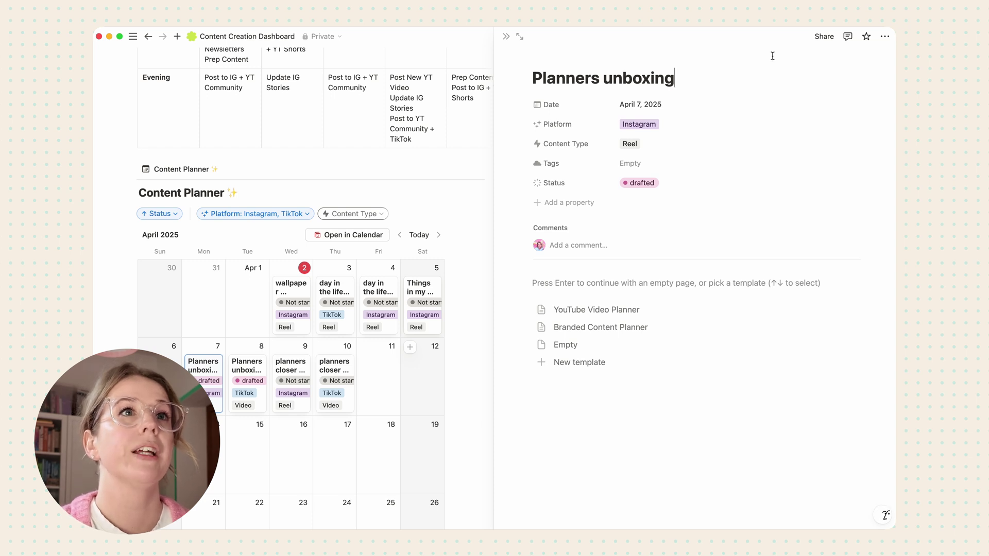
left_click(675, 183)
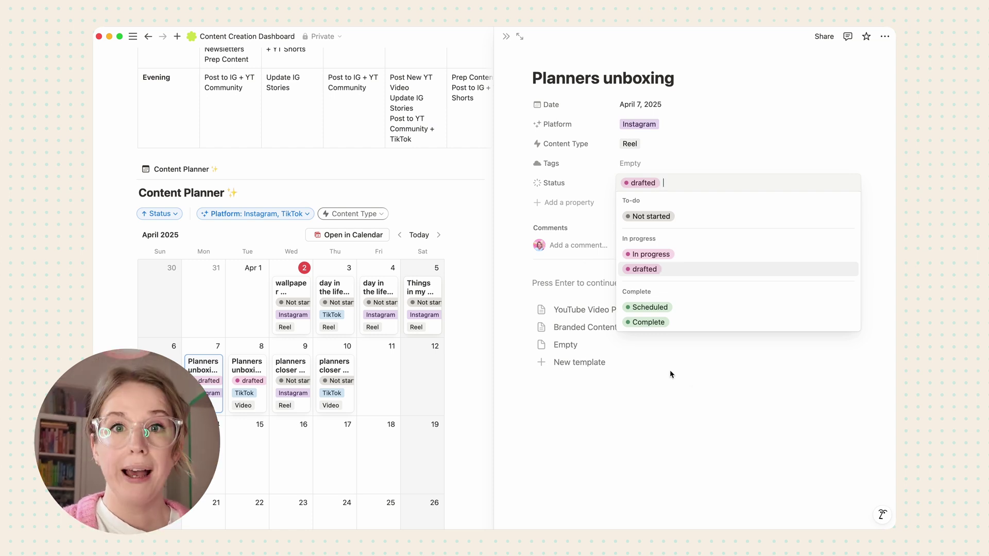
left_click(671, 309)
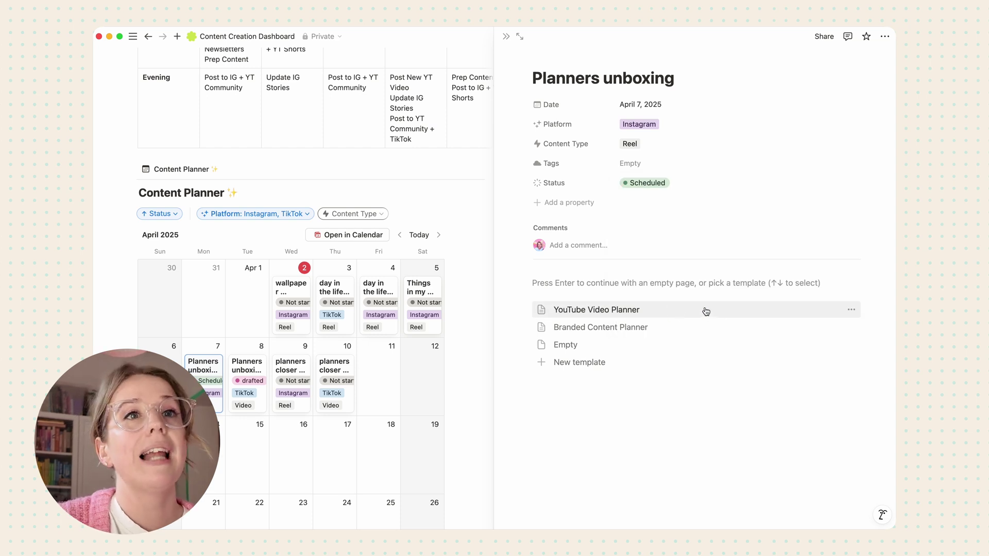
left_click(664, 184)
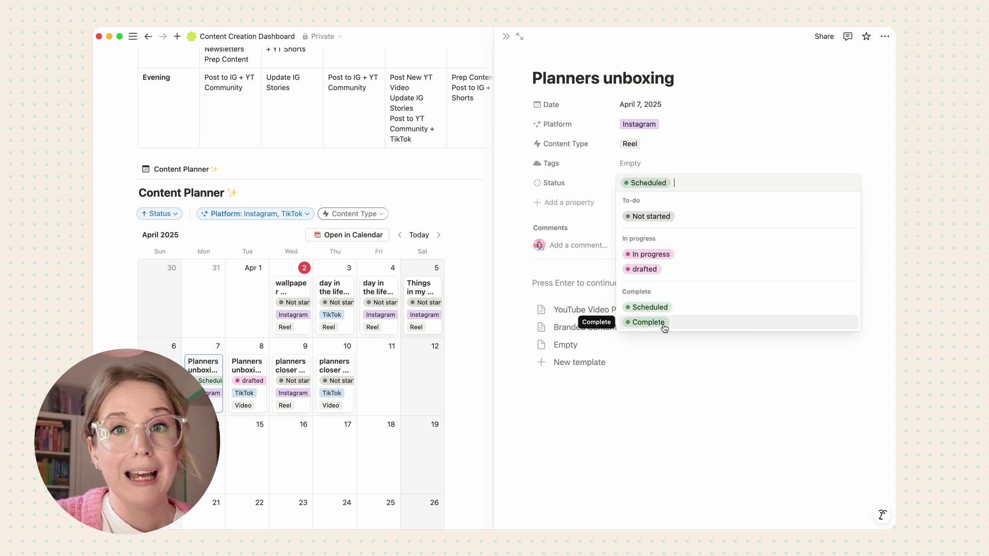
left_click(686, 326)
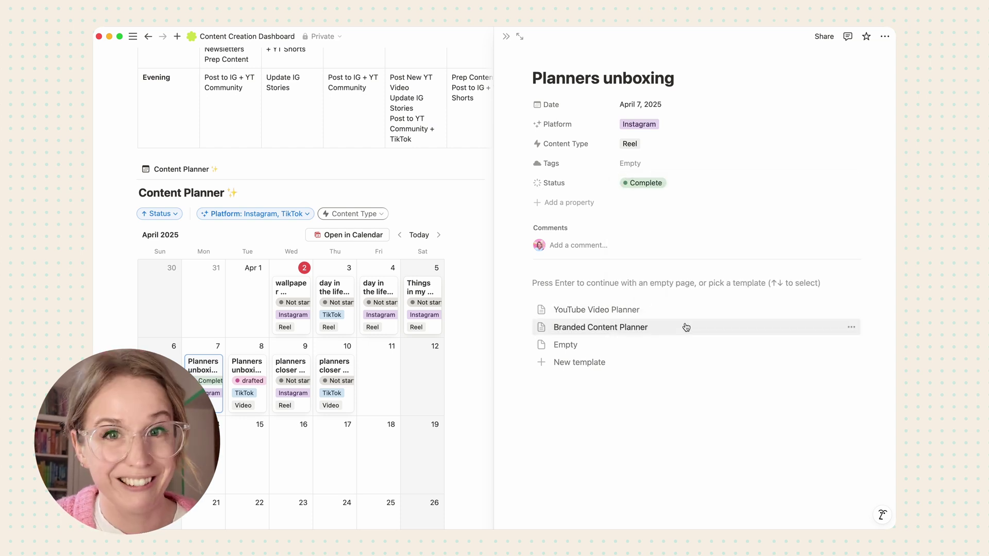
left_click(506, 36)
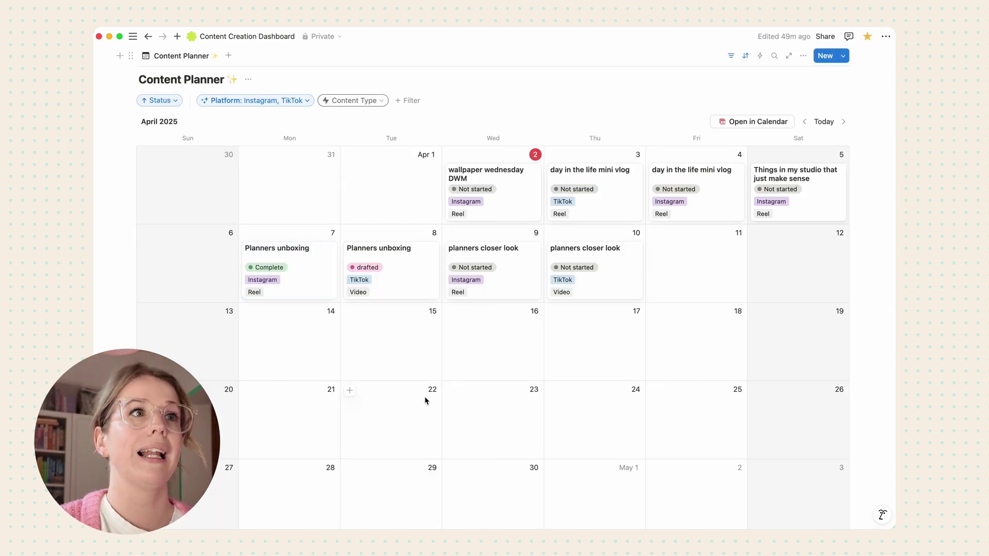
Step: Delete the April 7 Planners unboxing entry from the calendar and undo the deletion
left_click_drag(229, 199, 307, 281)
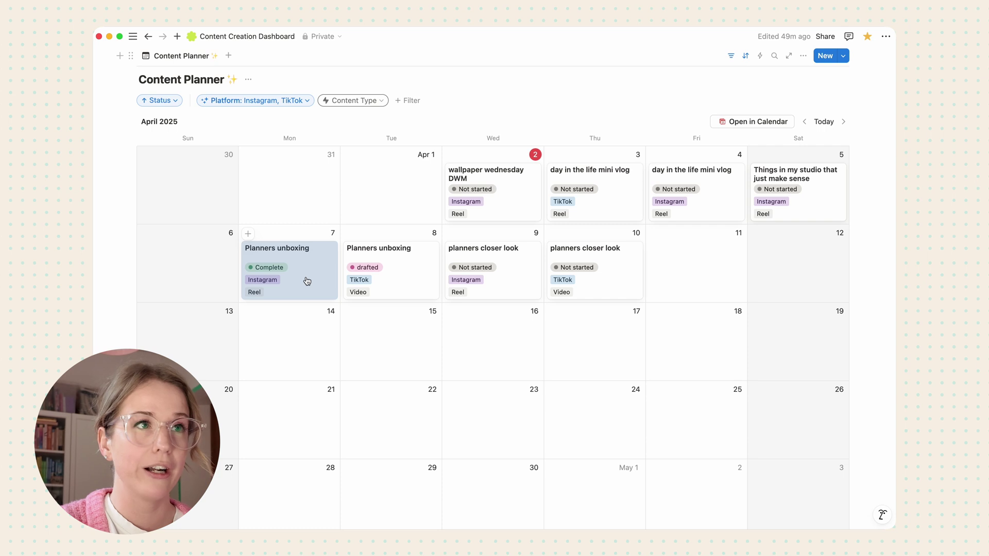
key("Delete")
key("super+z")
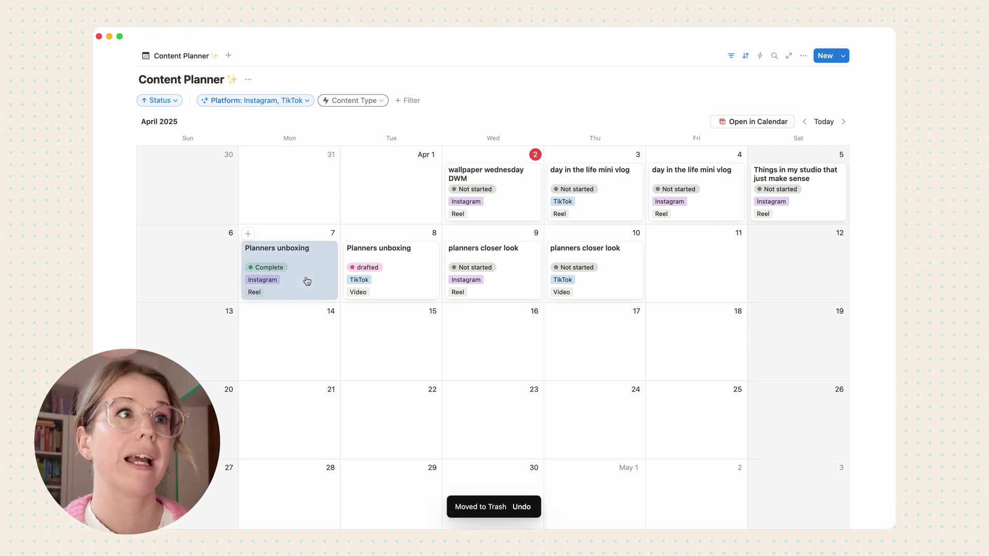
left_click_drag(309, 274, 212, 228)
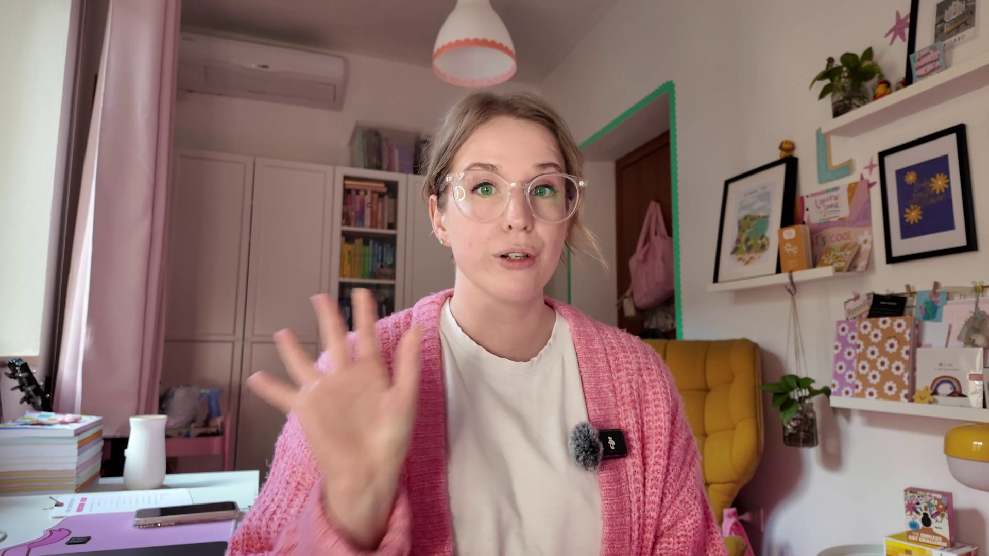